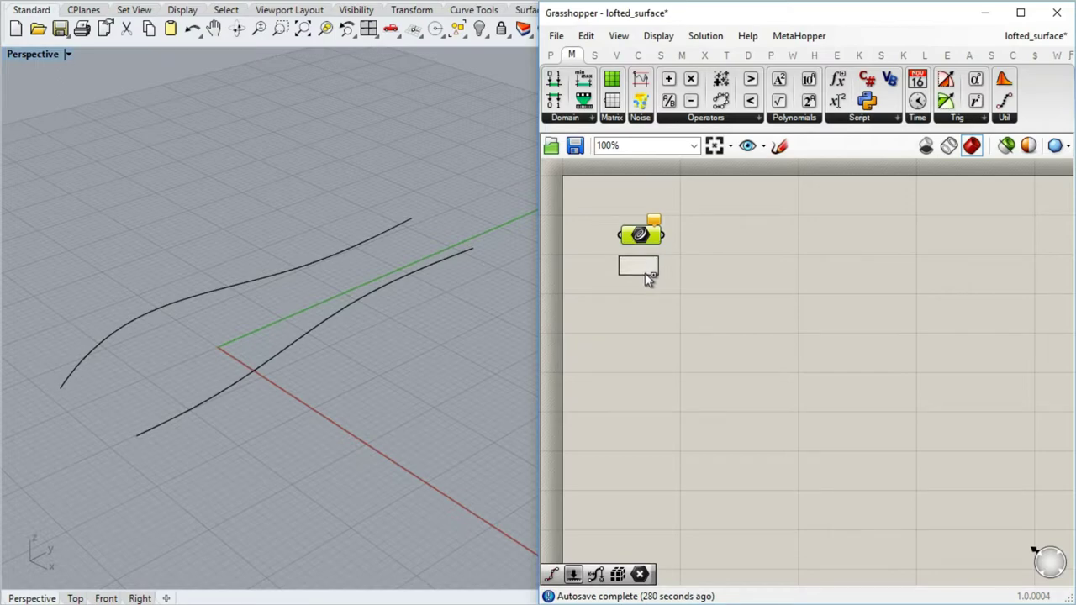
Step: Duplicate the Curve parameter below the original and reference the upper Rhino curve in the first one
left_click_drag(645, 274, 647, 276)
left_click(665, 317)
right_click(635, 242)
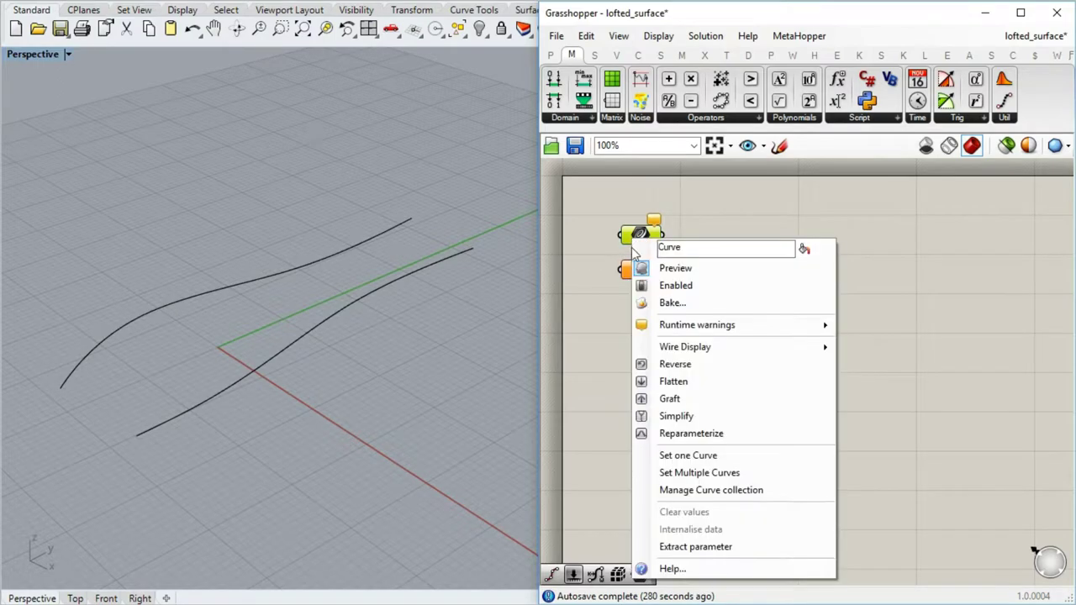
left_click(685, 454)
left_click(367, 238)
left_click(645, 332)
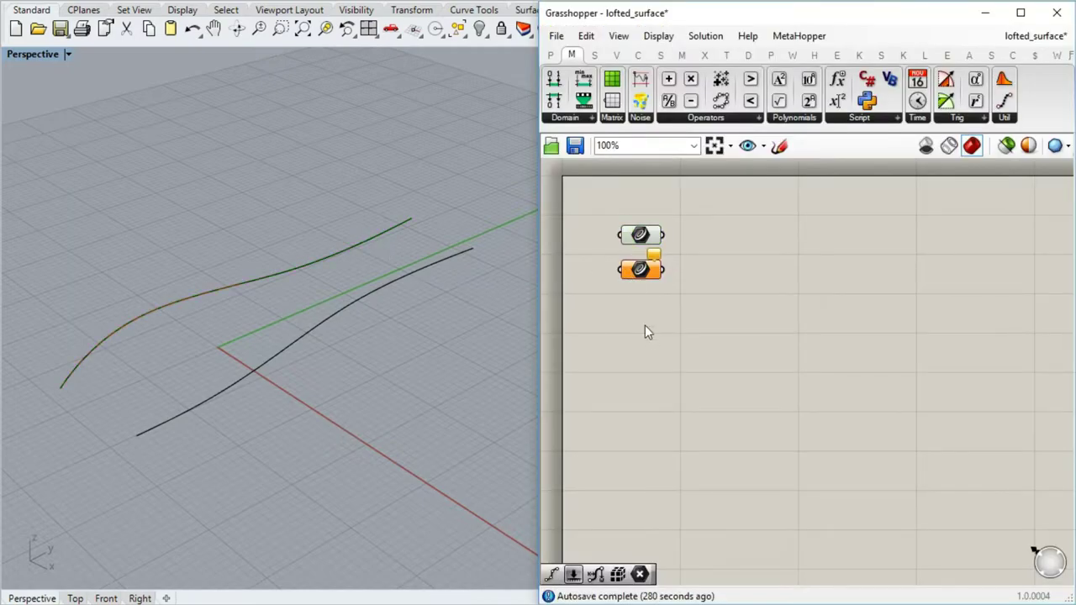
Step: Reference the lower Rhino curve in the second Curve parameter as a single curve
right_click(654, 310)
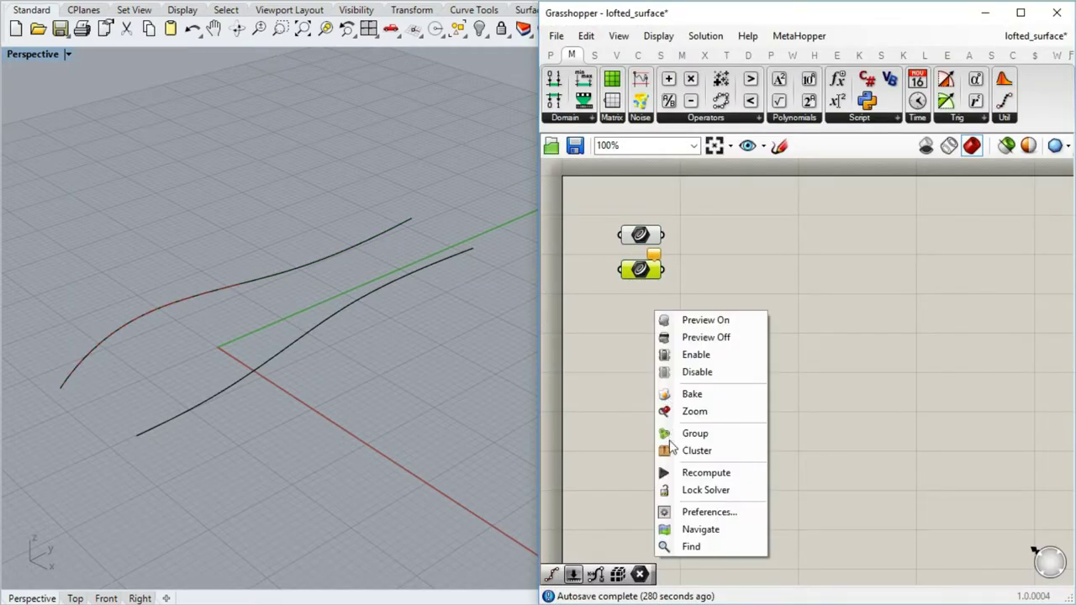
left_click(703, 321)
right_click(645, 277)
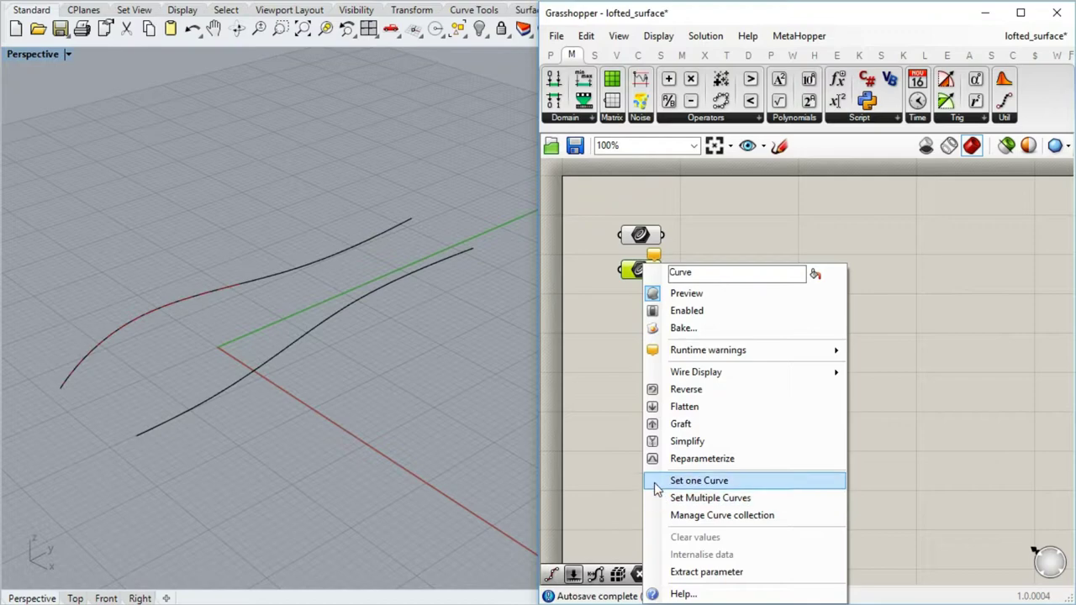
left_click(672, 481)
left_click(379, 291)
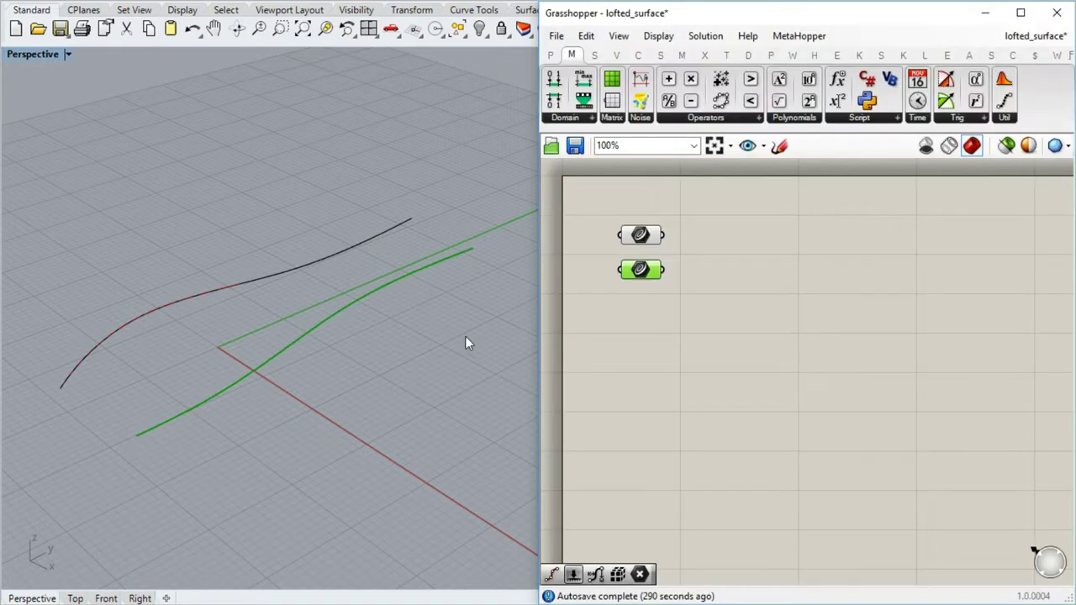
left_click(677, 368)
Step: Hide the two source curves in the Rhino Perspective viewport
left_click_drag(400, 380, 268, 226)
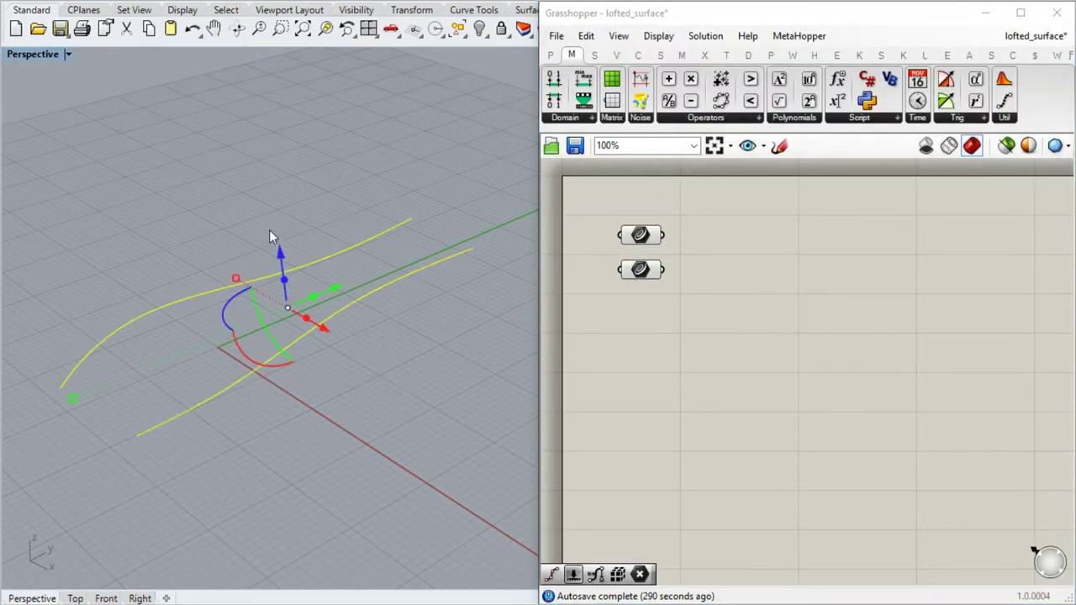
left_click(518, 138)
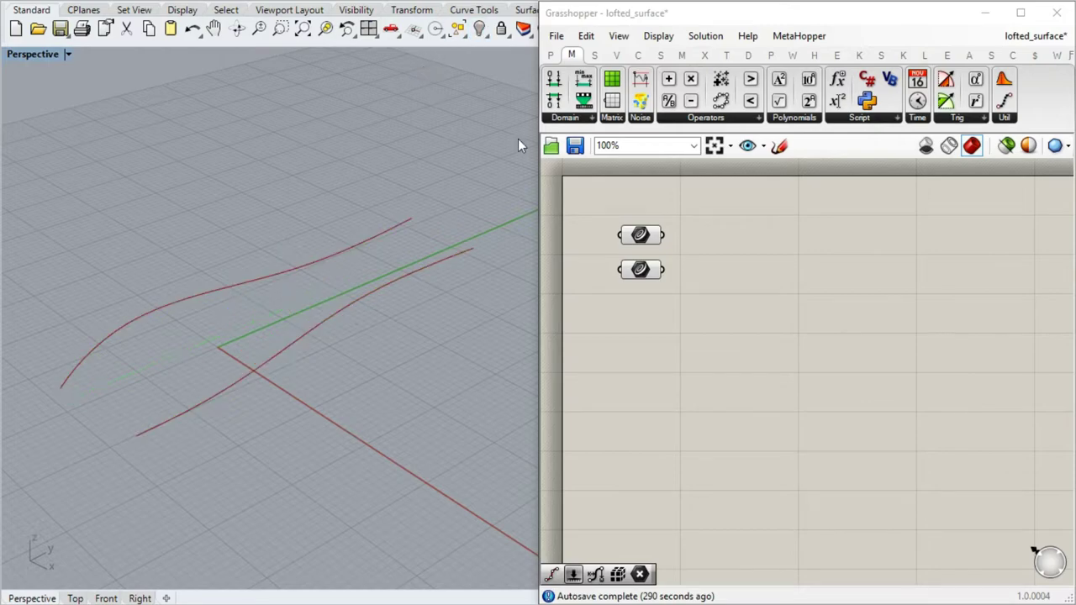
scroll(428, 354, "down", 2)
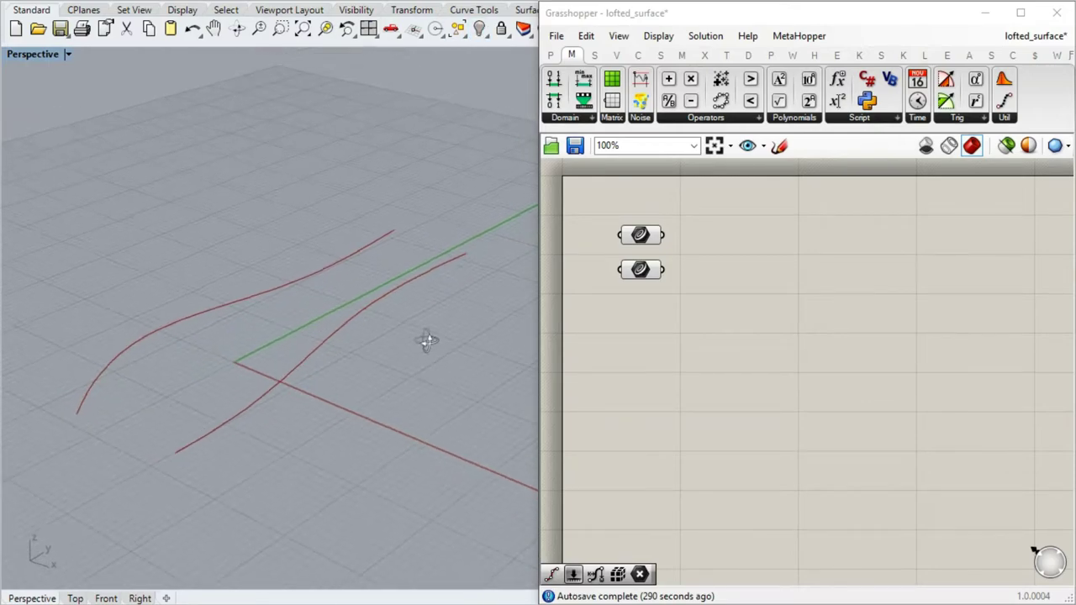
Step: Add two stacked Divide Curve components and connect one Curve parameter to the Curve input of each
double_click(821, 265)
type("divide")
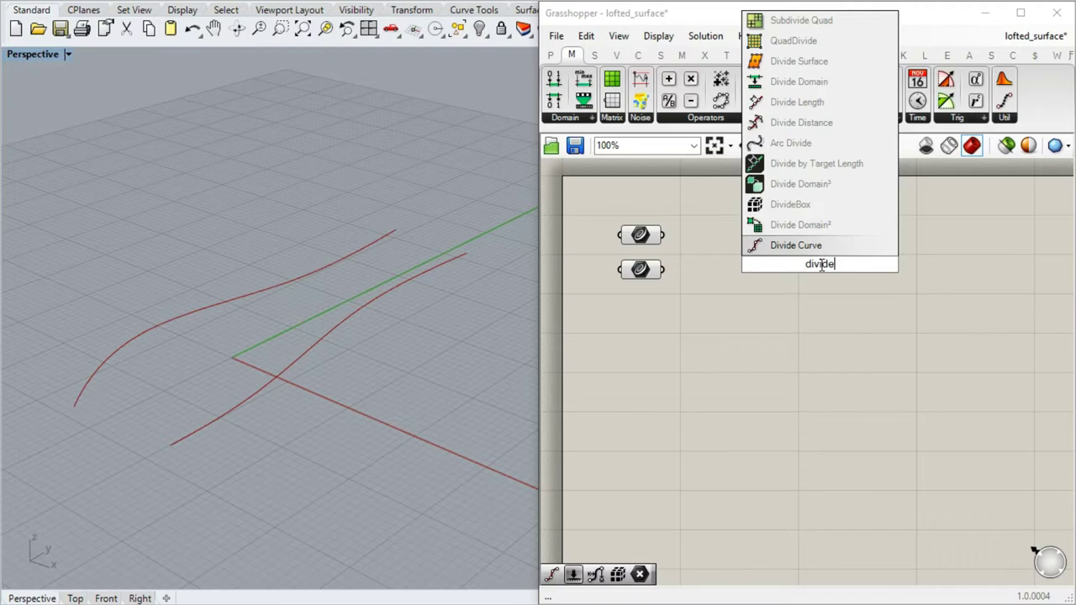
key("Return")
left_click_drag(800, 270, 761, 332)
left_click(671, 307)
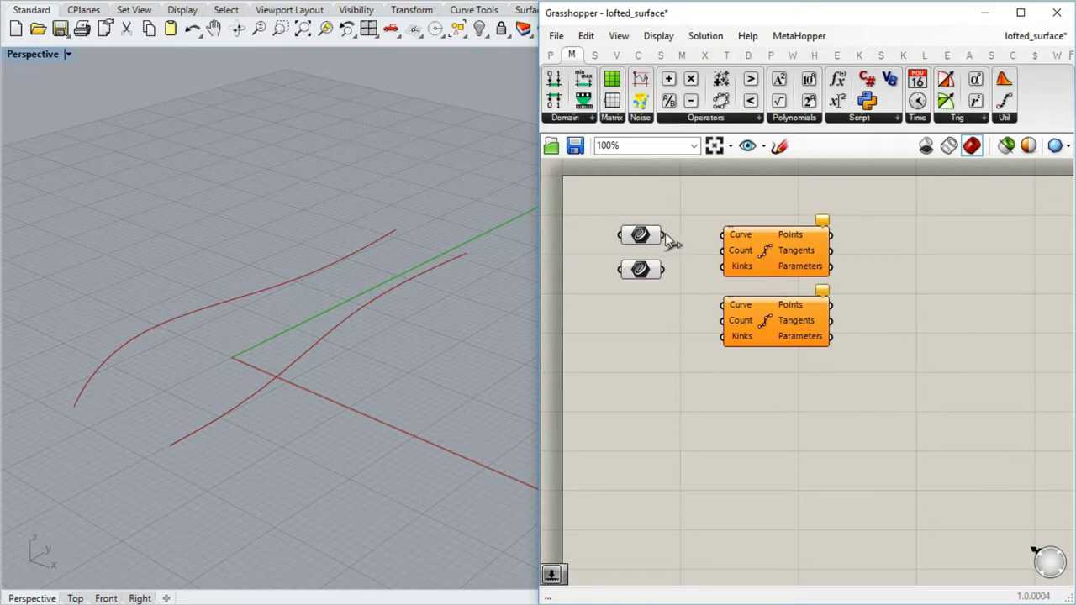
left_click_drag(663, 235, 725, 237)
left_click_drag(664, 270, 723, 306)
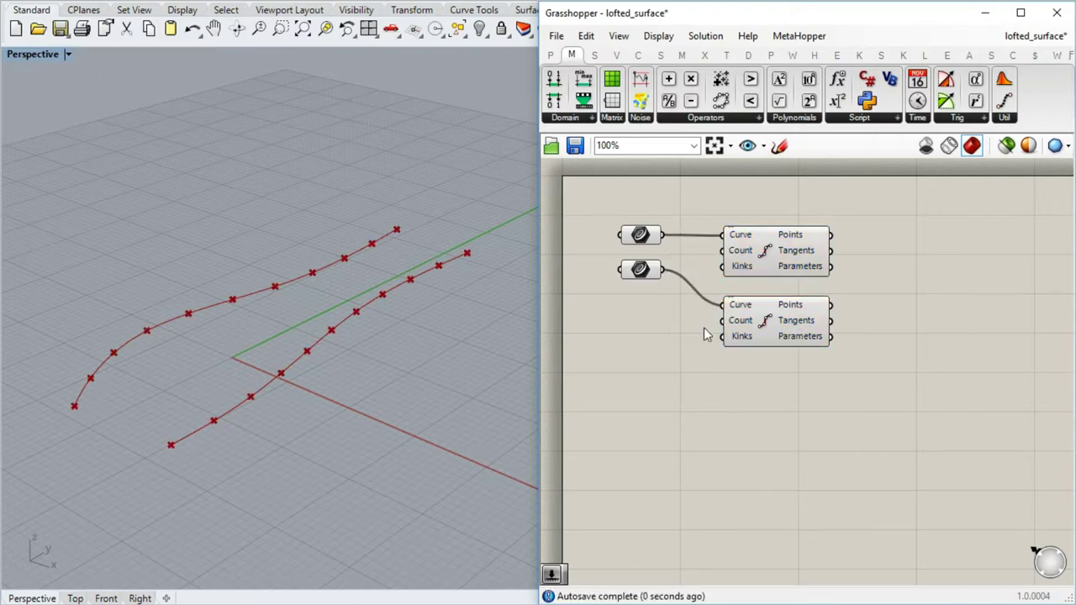
Step: Add a number slider set to 10 and connect it to the Count inputs of both Divide Curve components
double_click(637, 349)
type("10")
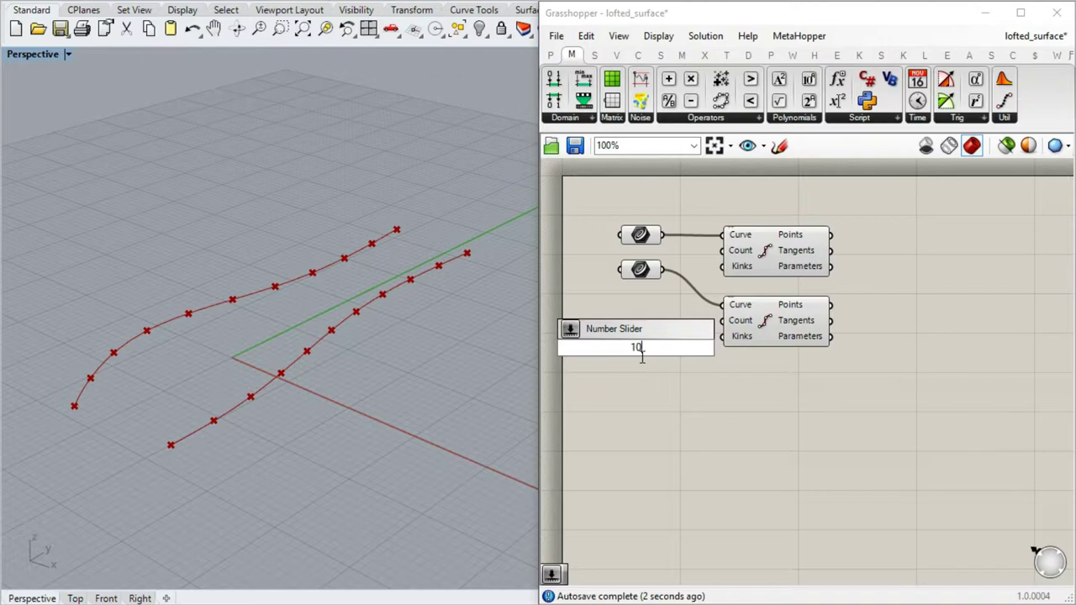
key("Return")
left_click_drag(645, 351, 629, 323)
left_click_drag(697, 326, 721, 250)
left_click(709, 404)
Step: Add a two-point Line component, using the upper Divide Curve's Points as Start Point and the lower one's Points as End Point
right_click_drag(804, 408, 729, 423)
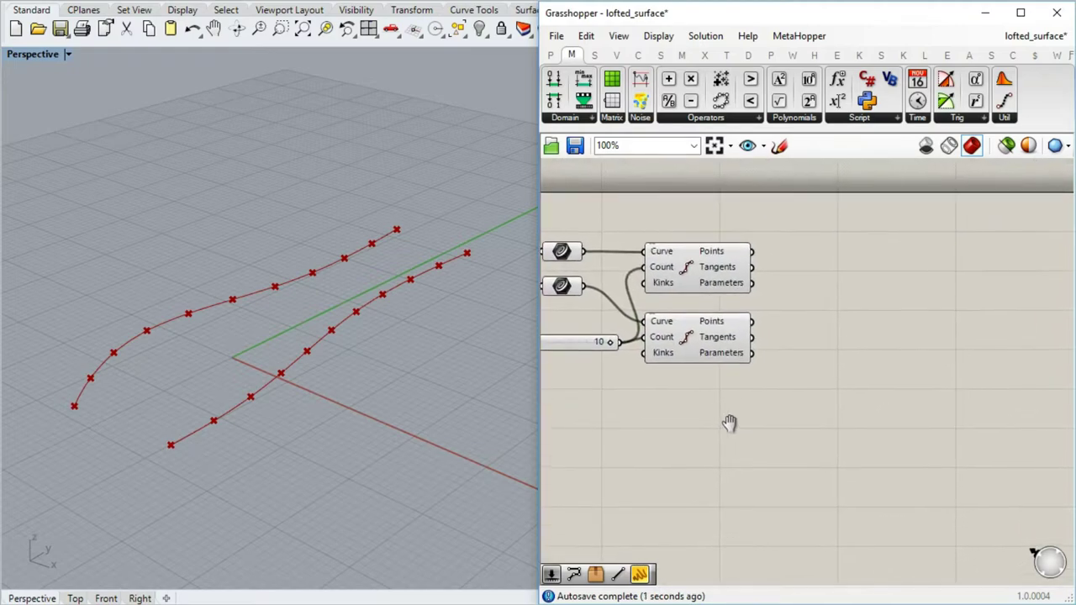
double_click(818, 345)
type("line")
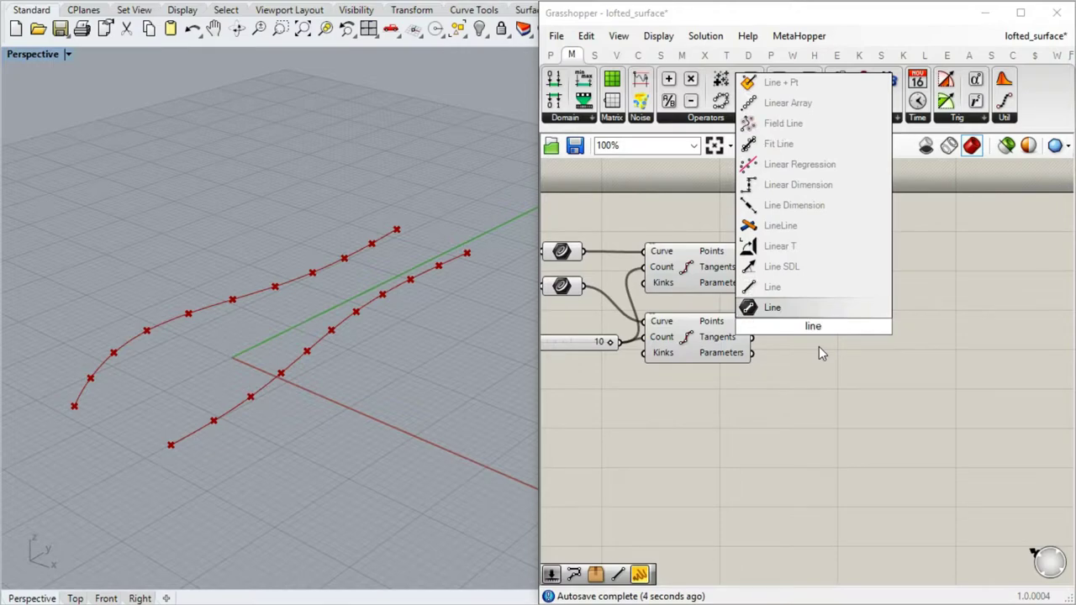
key("Up")
key("Return")
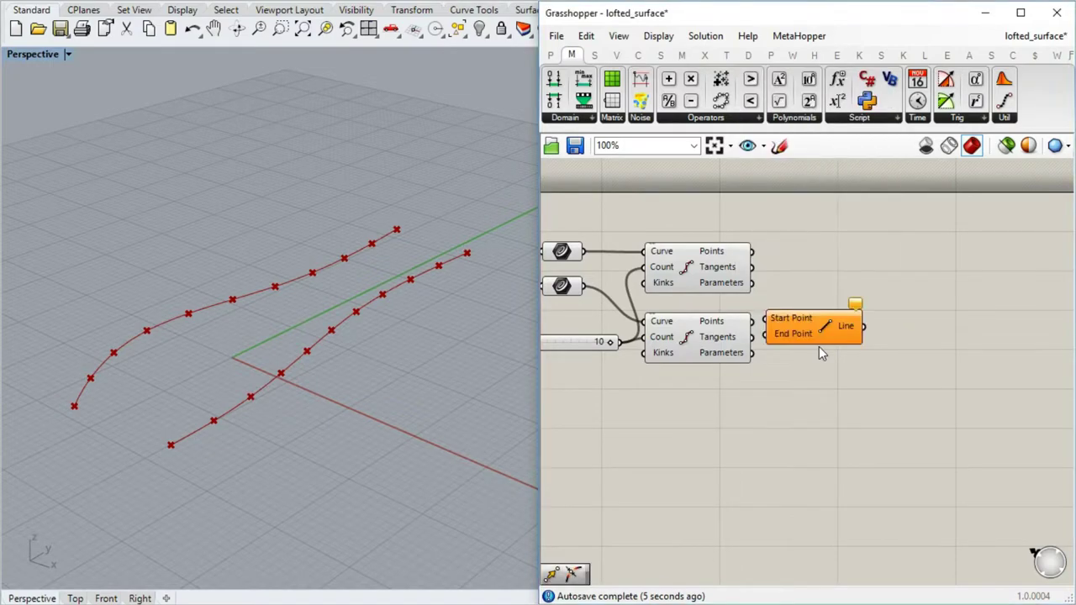
left_click_drag(814, 324, 834, 301)
left_click_drag(753, 250, 787, 312)
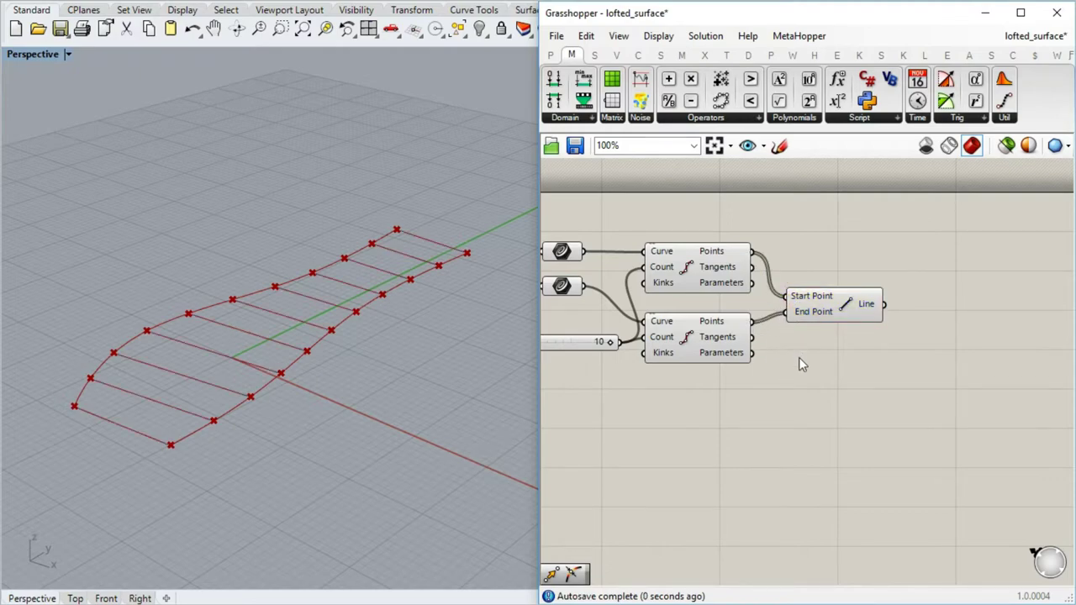
Step: Add a Point On Curve component after the Line component and connect the Line output to it
right_click_drag(866, 402, 865, 348)
double_click(882, 316)
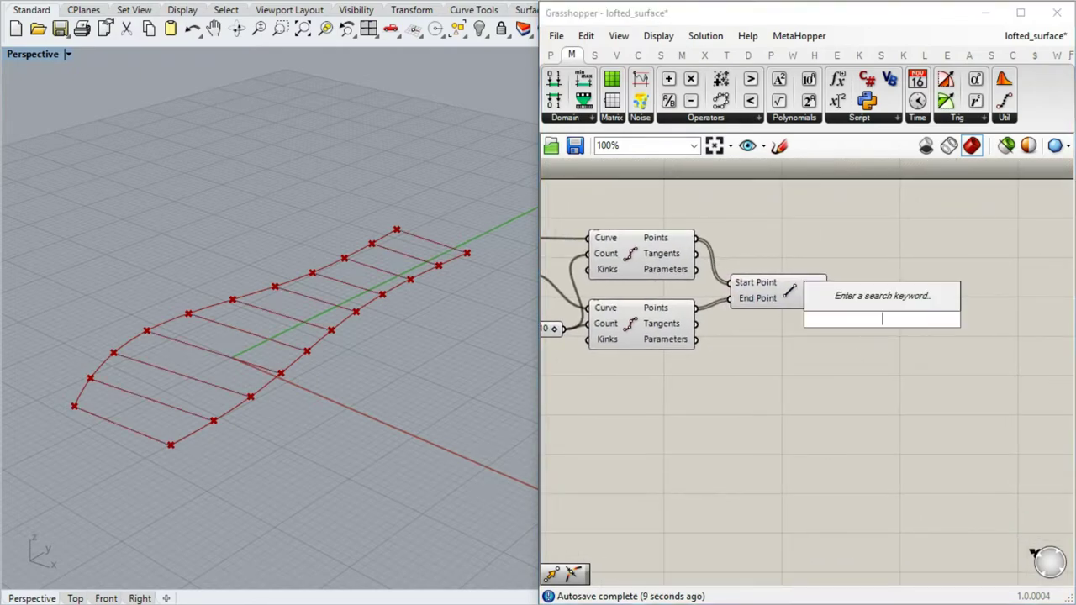
type("point on ")
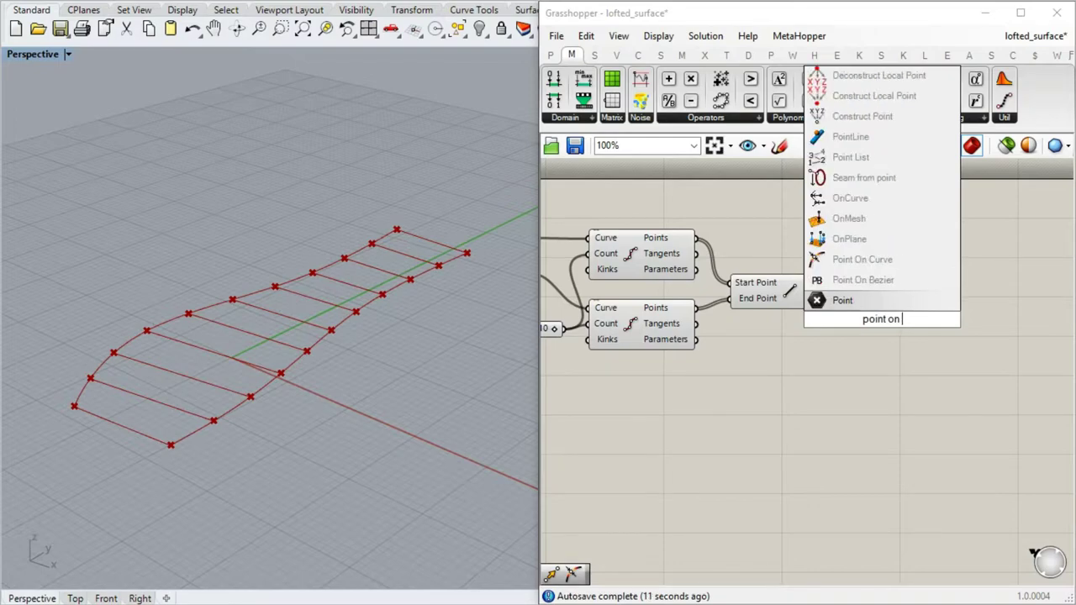
type("curv")
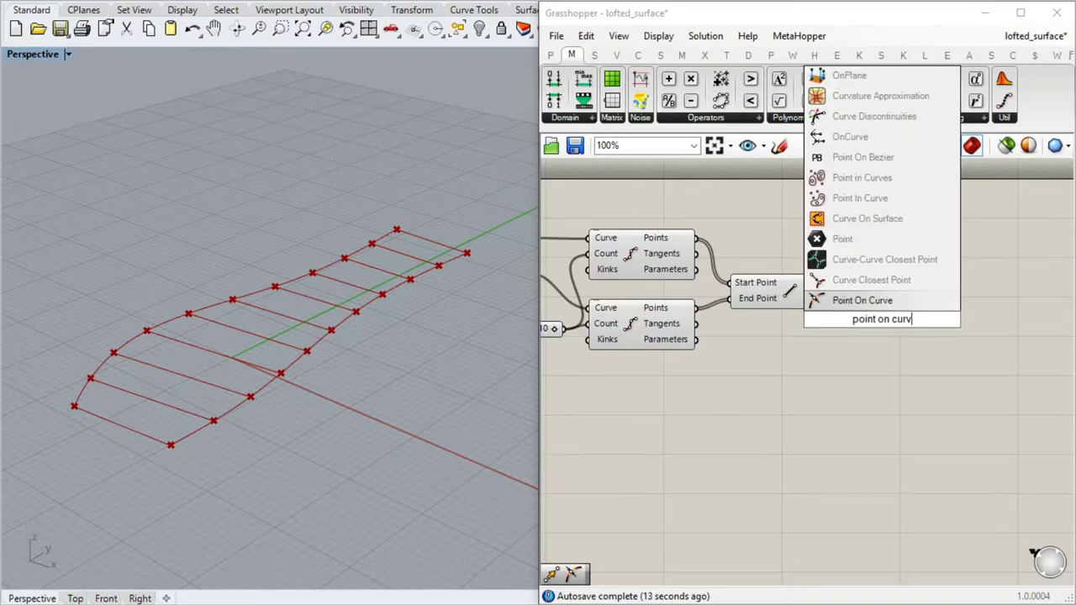
key("Return")
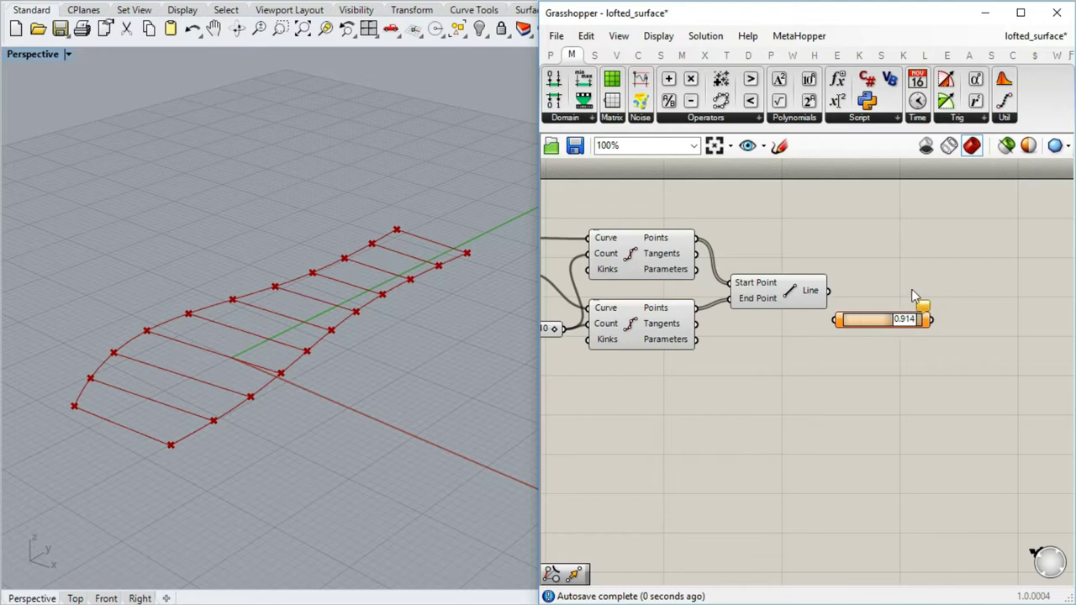
left_click_drag(889, 316, 860, 294)
Step: Set the Point On Curve component to 1/2 (mid)
right_click(911, 302)
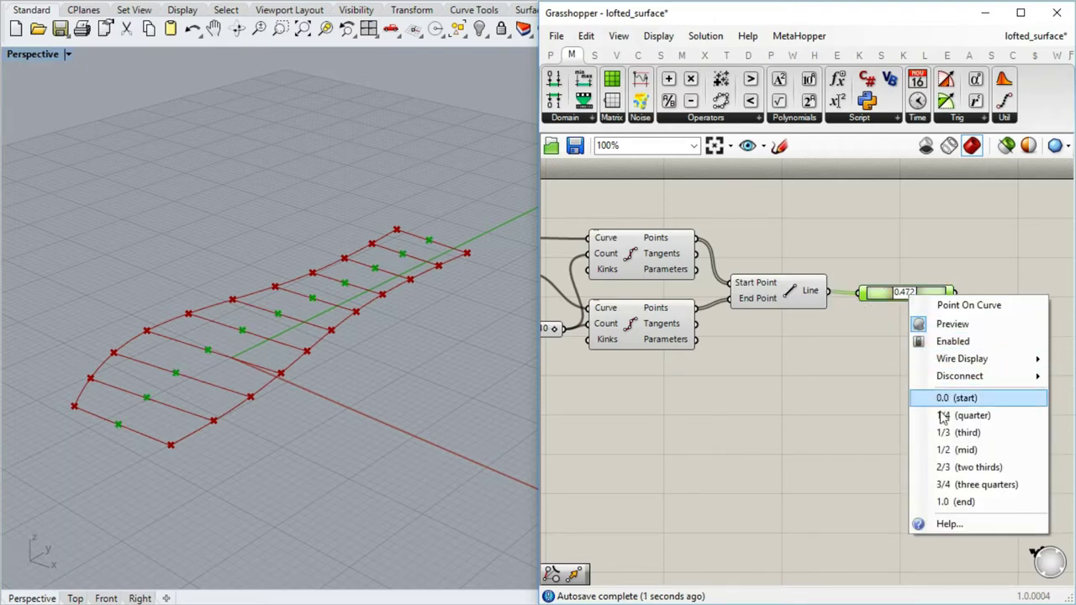
left_click(948, 451)
left_click(915, 365)
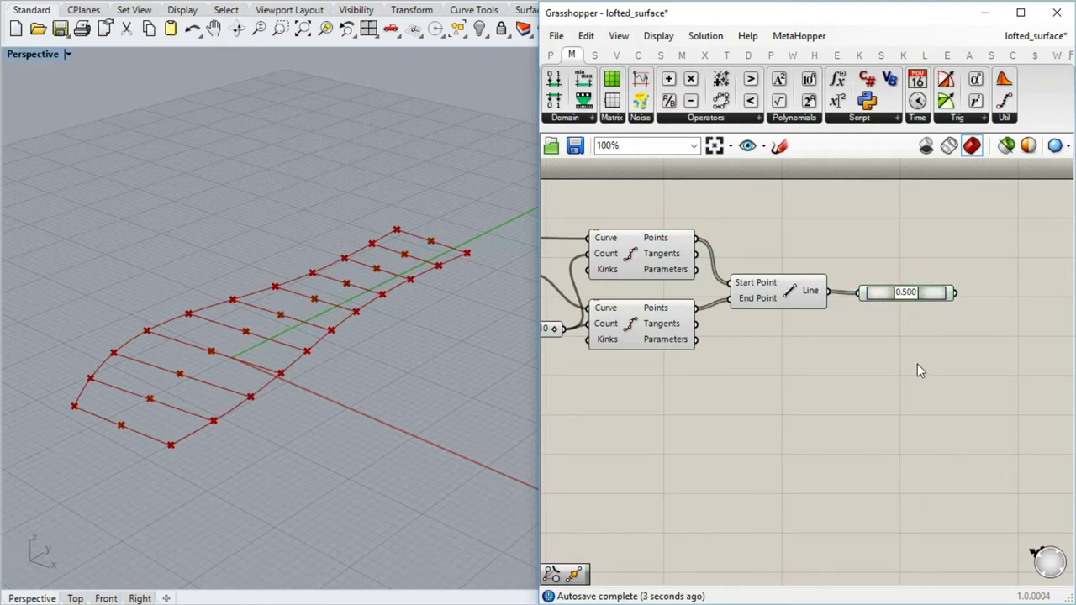
Step: Add a Move component and connect the Point On Curve output to its Geometry input
right_click_drag(918, 364, 784, 365)
double_click(853, 339)
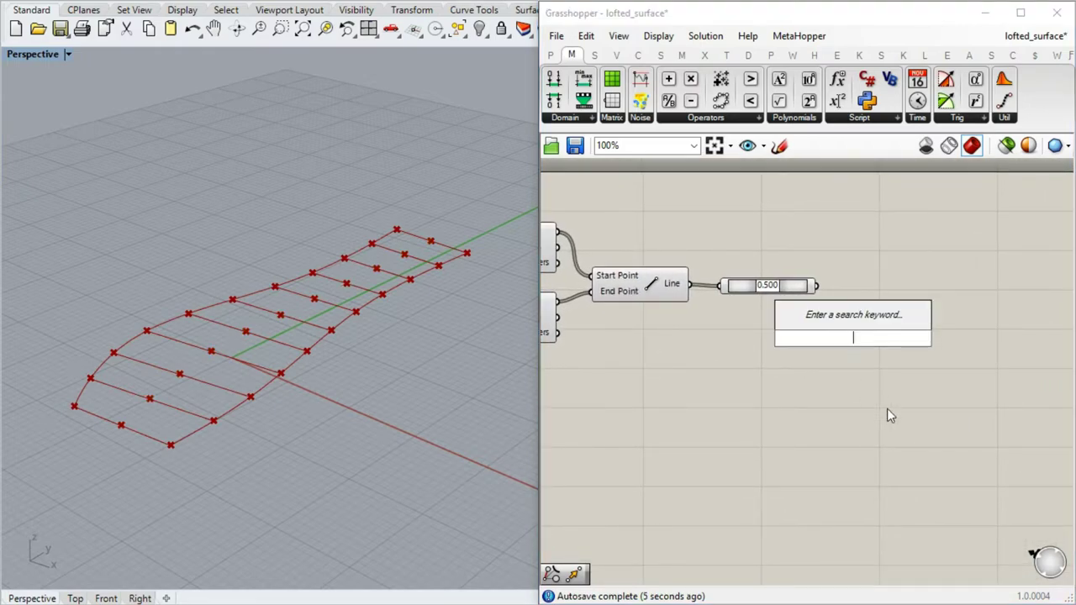
type("move")
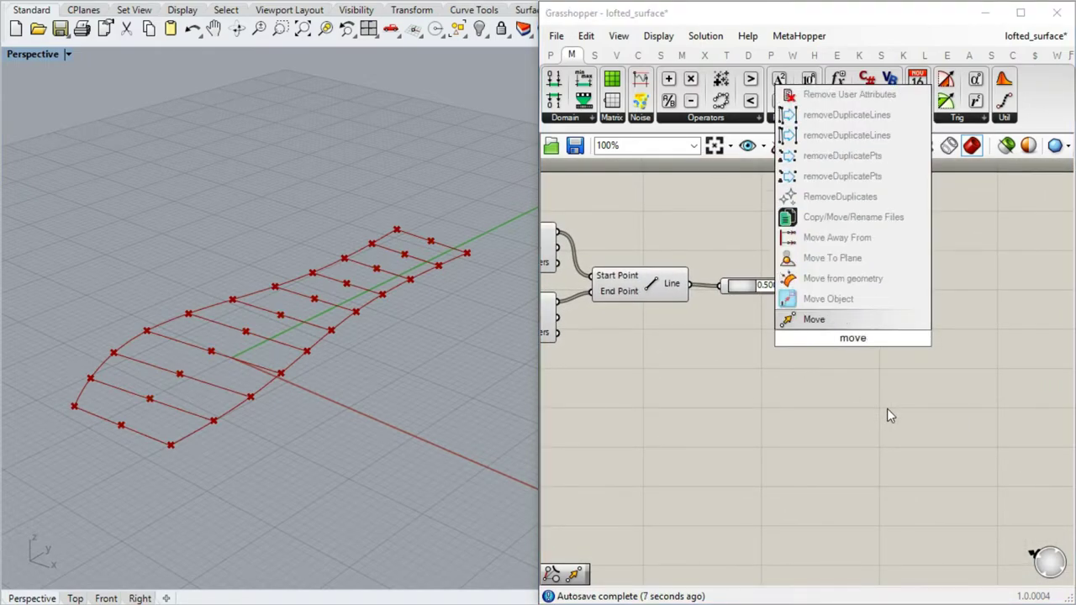
key("Return")
left_click_drag(855, 336, 903, 300)
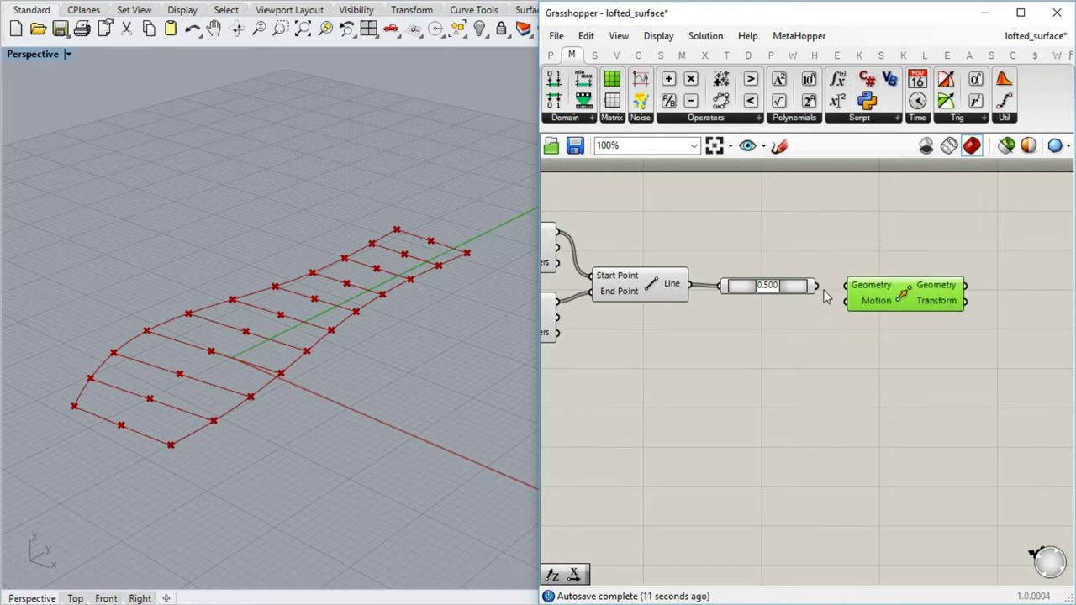
left_click_drag(827, 296, 883, 305)
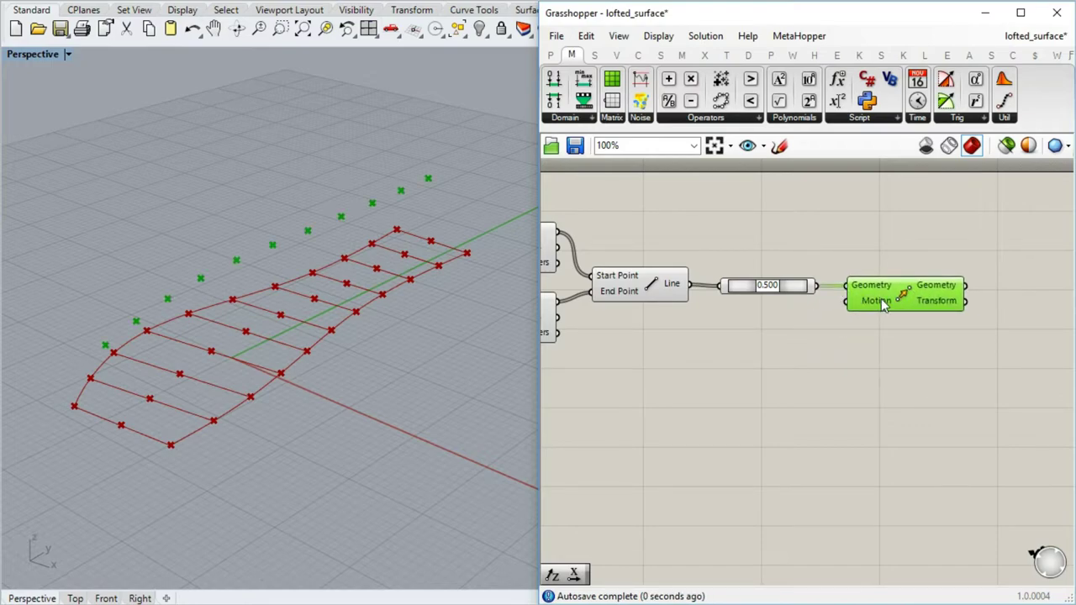
Step: Add a Unit Z vector component and connect it to the Move component's Motion input
double_click(755, 387)
type("unit")
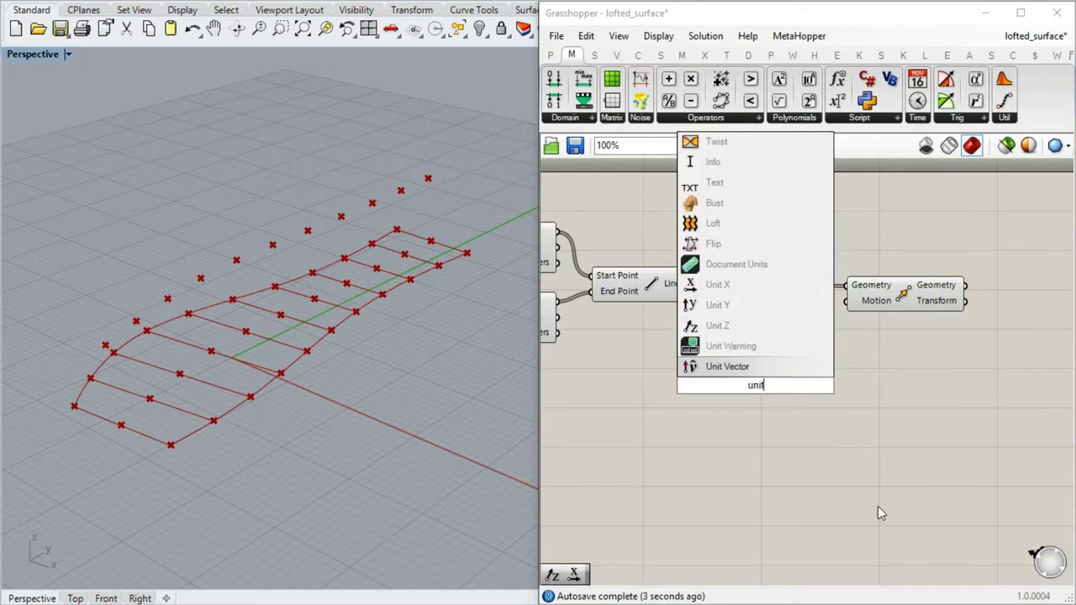
type(" z")
key("Return")
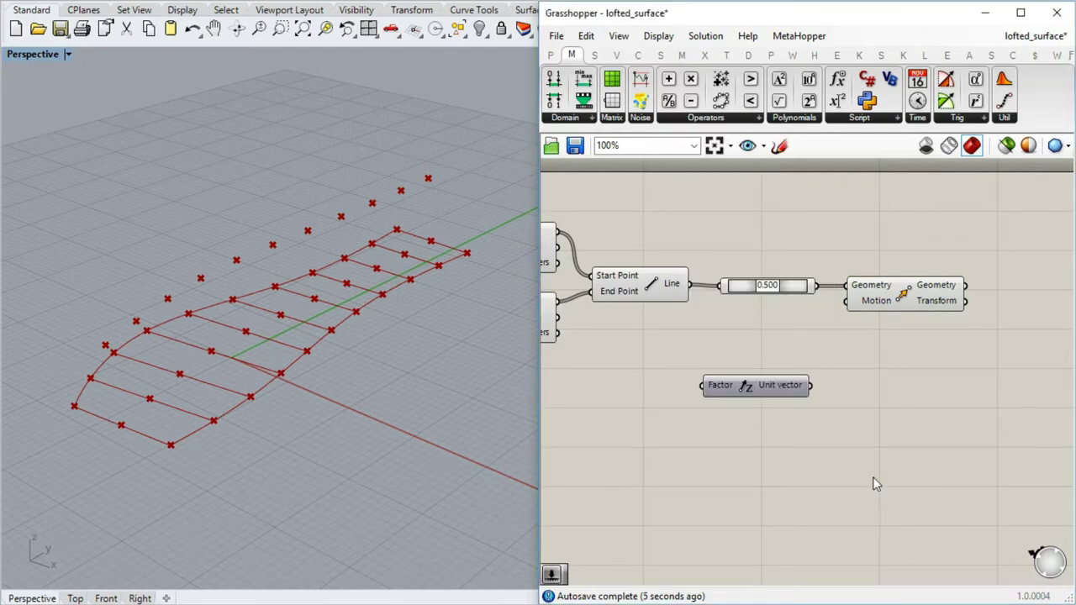
left_click_drag(777, 385, 846, 303)
Step: Add a number slider set to 5, connect it to the Unit Z Factor input, and align the vector component beside it
scroll(766, 409, "down", 1)
right_click_drag(766, 409, 865, 388)
left_click(889, 407)
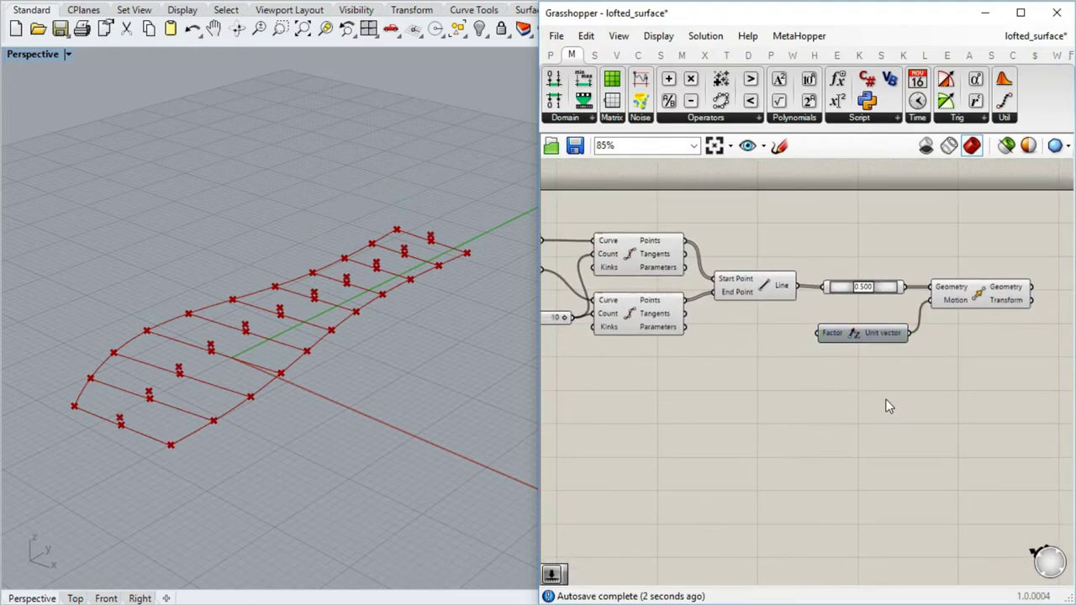
double_click(835, 412)
type("5")
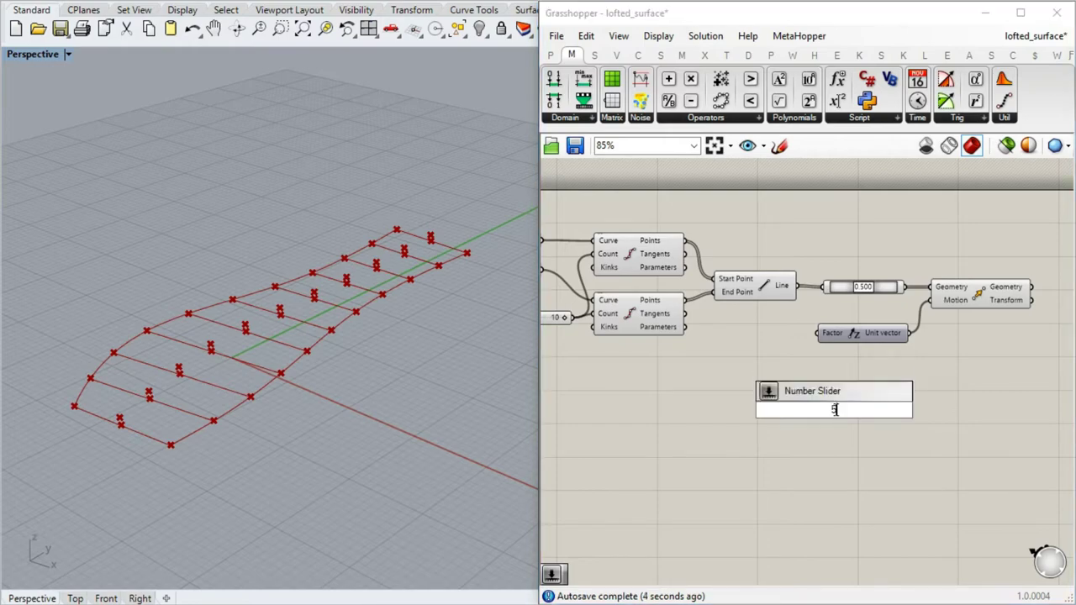
key("Return")
left_click_drag(805, 409, 743, 401)
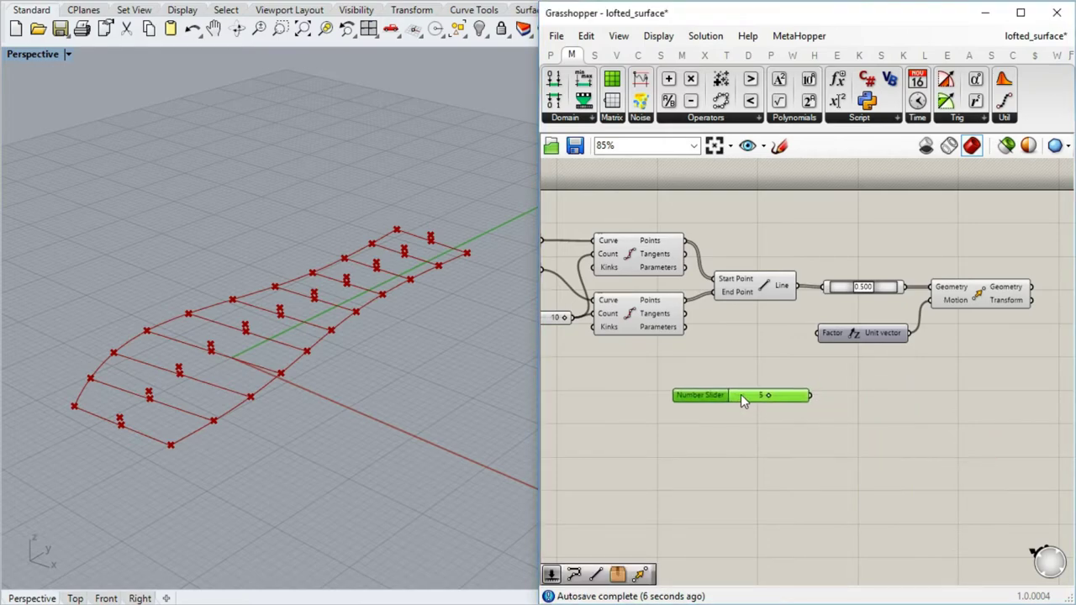
left_click_drag(810, 396, 878, 396)
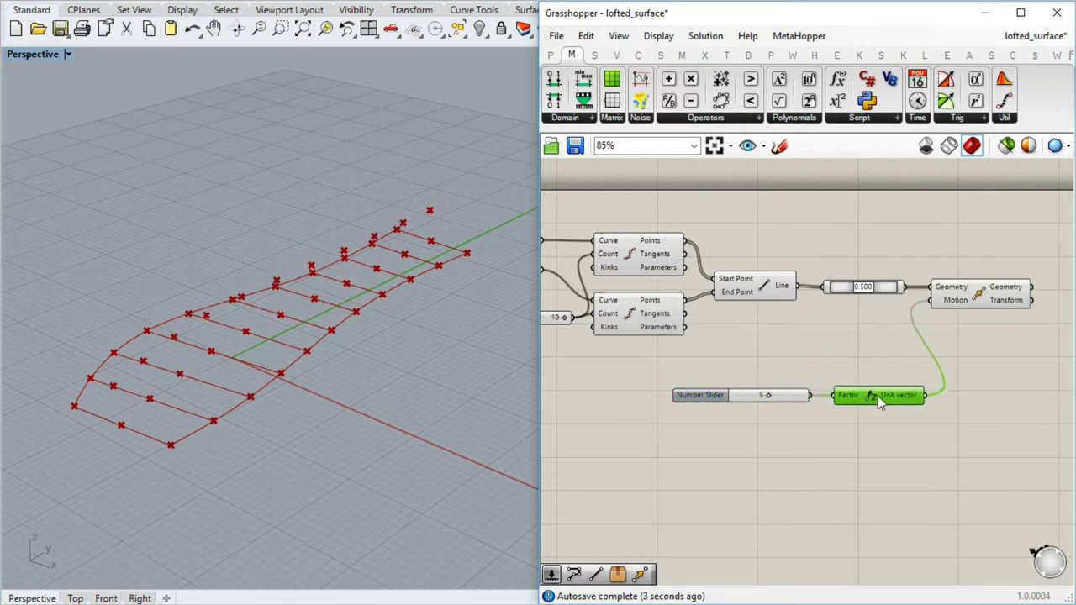
left_click(828, 446)
Step: Add an Arc 3Pt component to the canvas beyond the Move component
right_click_drag(851, 449, 746, 428)
right_click_drag(967, 365, 858, 375)
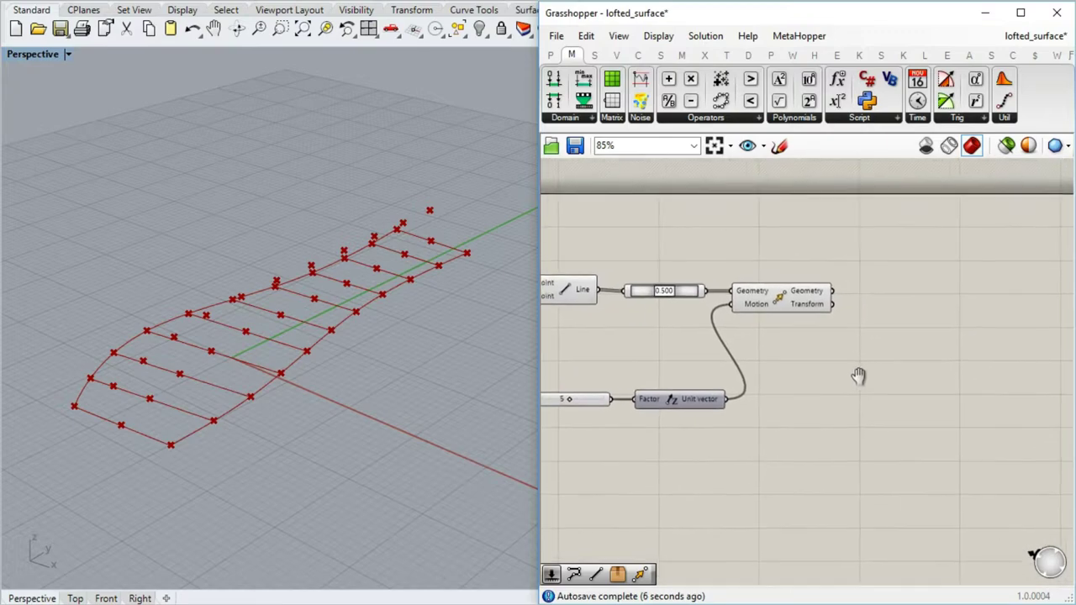
double_click(889, 360)
type("ar")
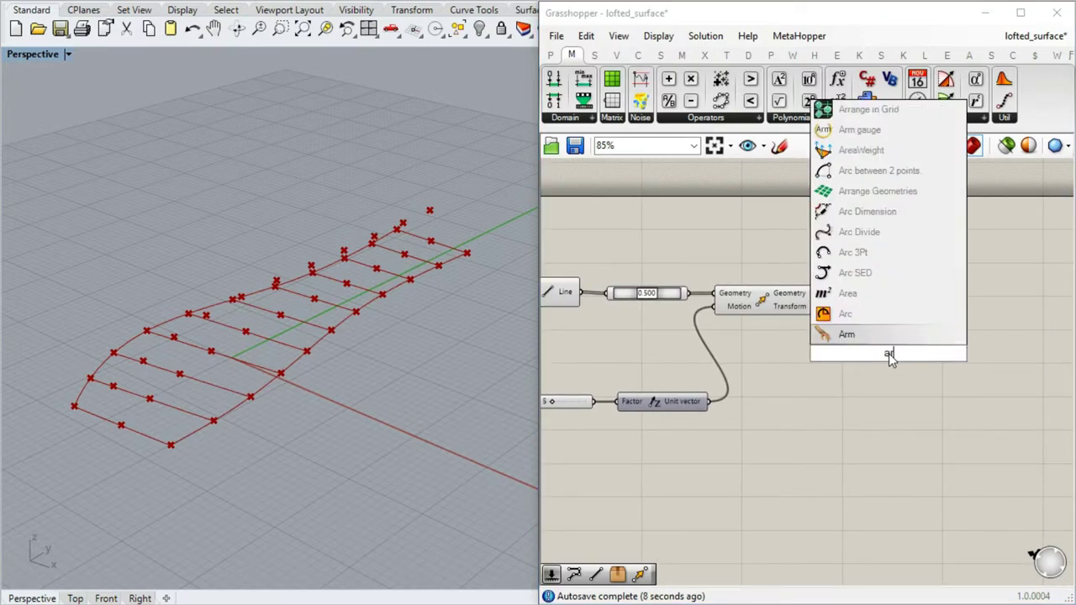
type("ch")
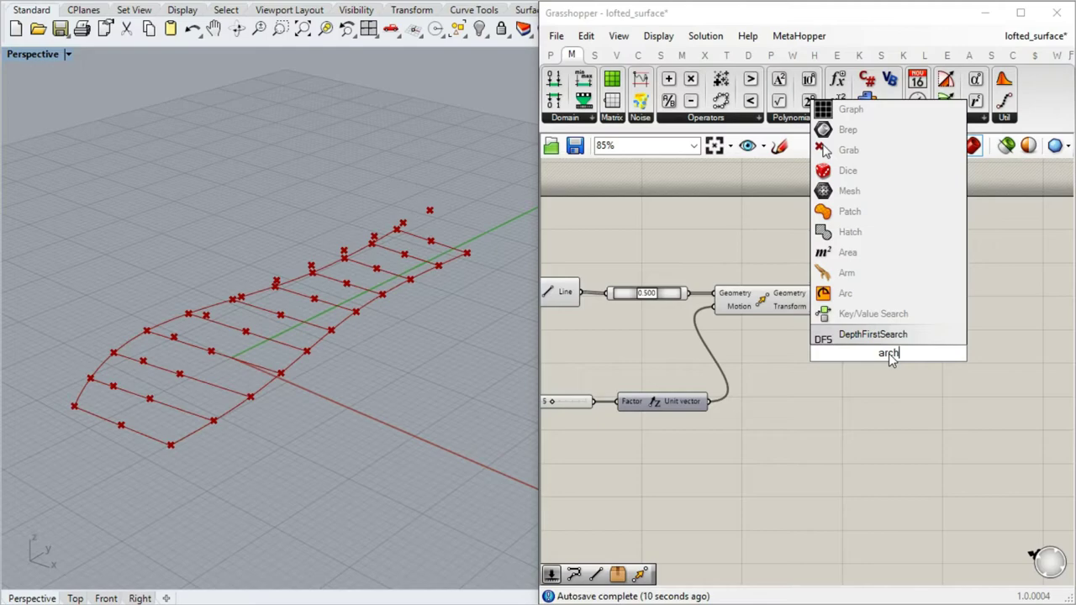
key("BackSpace")
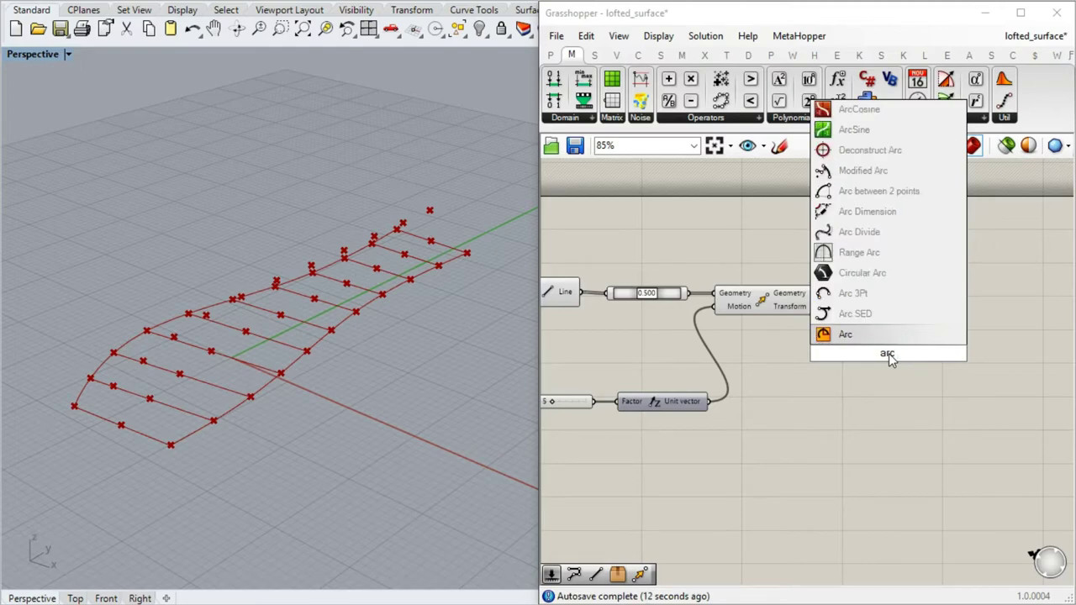
type("1")
key("BackSpace")
key("BackSpace")
key("Up")
key("Up")
key("Up")
key("Down")
key("Return")
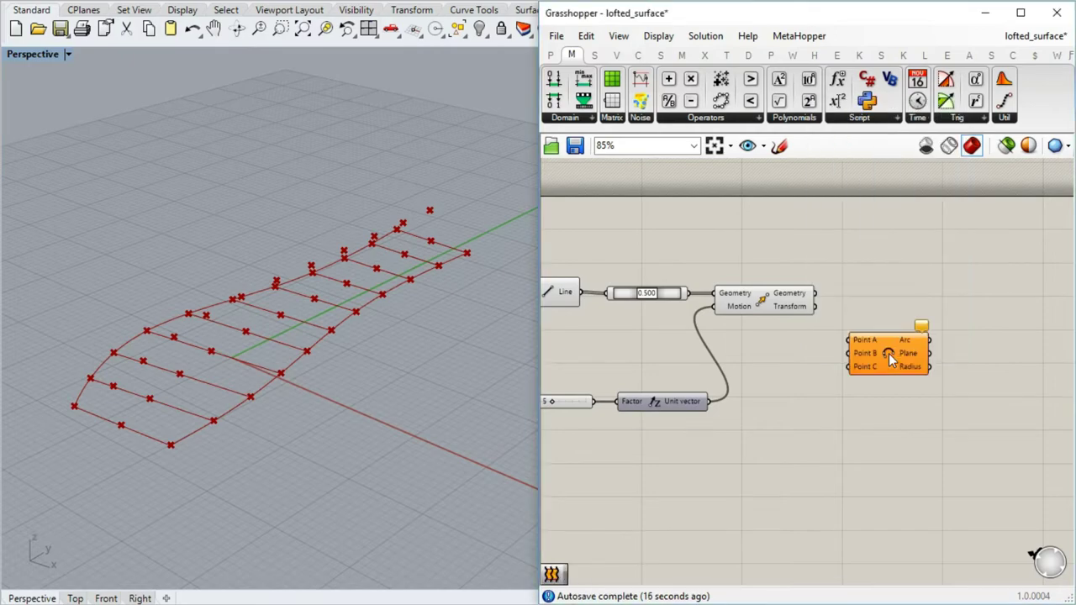
Step: Connect the moved geometry to the arc's Point B, the first curve's division points to Point A, and the second curve's to Point C
left_click_drag(889, 353, 847, 293)
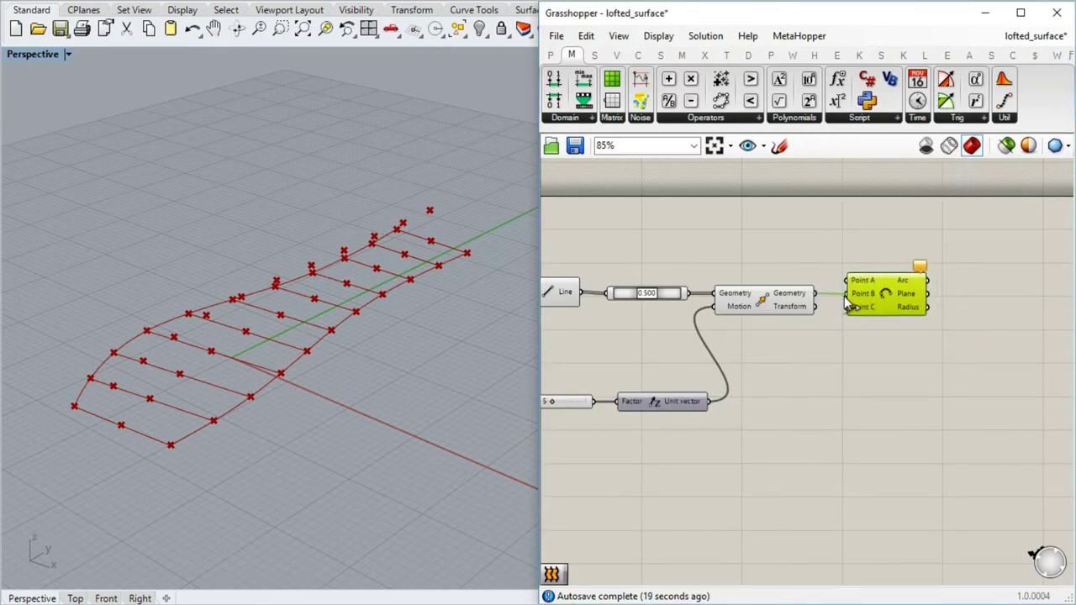
left_click(888, 369)
right_click_drag(786, 385, 862, 327)
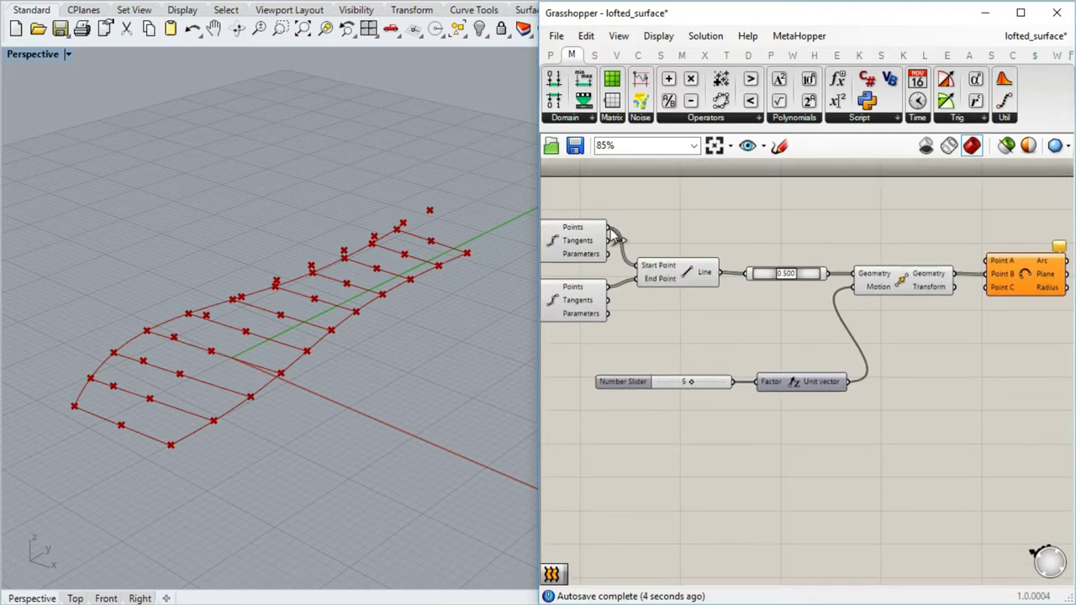
left_click_drag(610, 228, 989, 260)
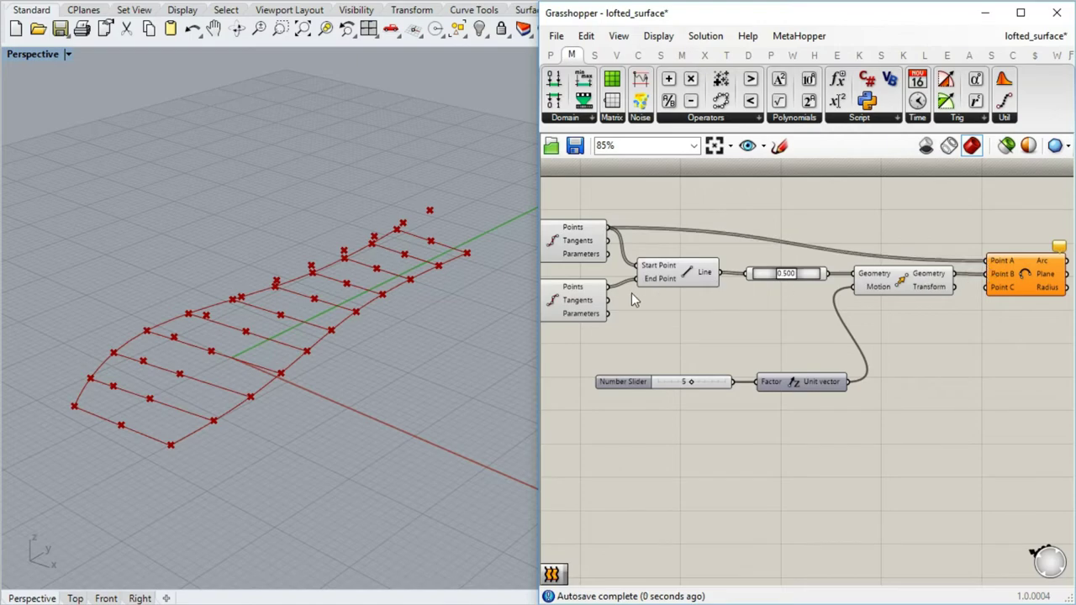
left_click_drag(608, 286, 982, 296)
Step: Add a Loft component and connect the Arc output to its Curves input
right_click_drag(983, 347, 779, 377)
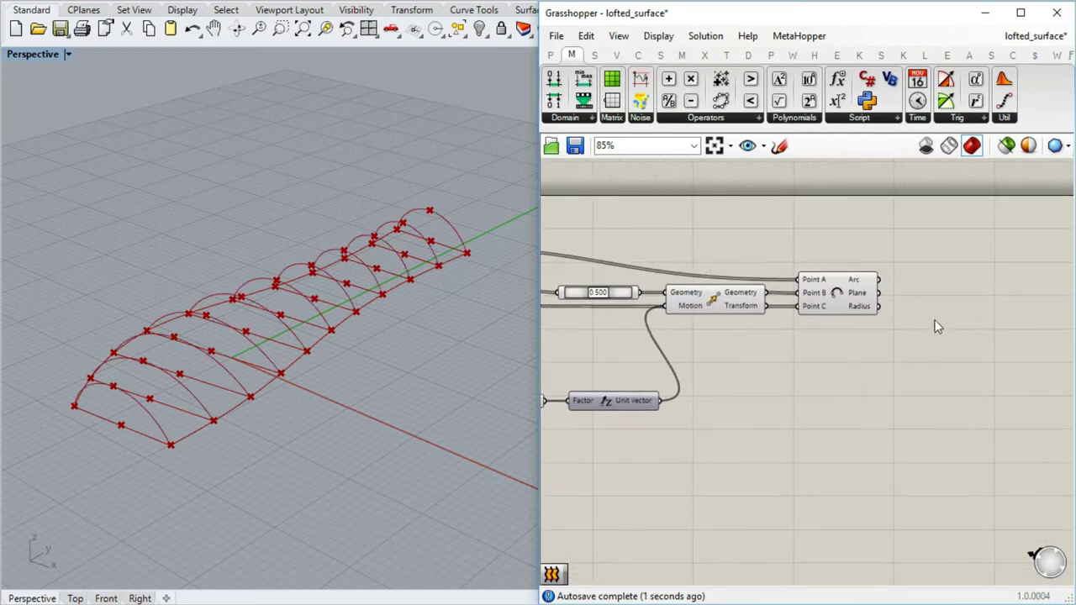
double_click(936, 322)
type("loft")
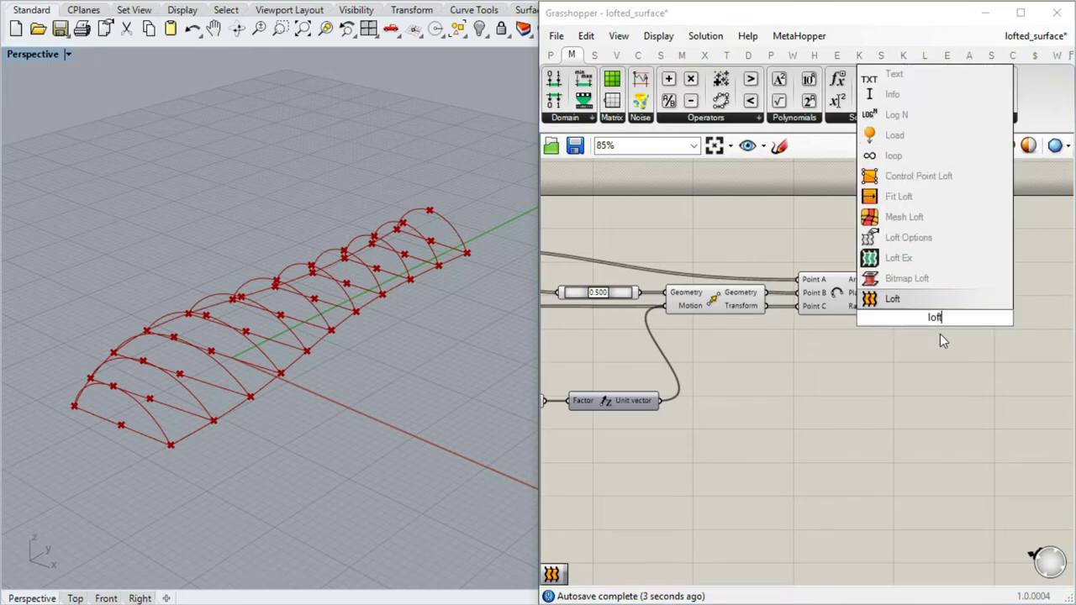
key("Return")
left_click_drag(924, 315, 906, 281)
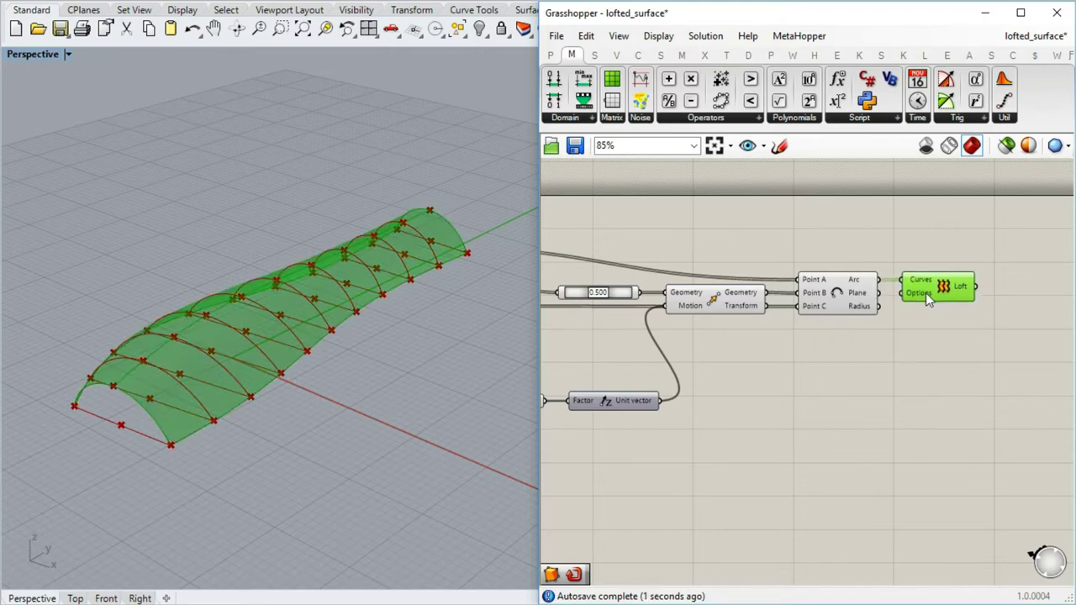
left_click(908, 349)
Step: Turn off the preview of all components from the curve divisions through the arc, leaving only the loft previewed
scroll(845, 411, "down", 2)
right_click_drag(798, 424, 916, 384)
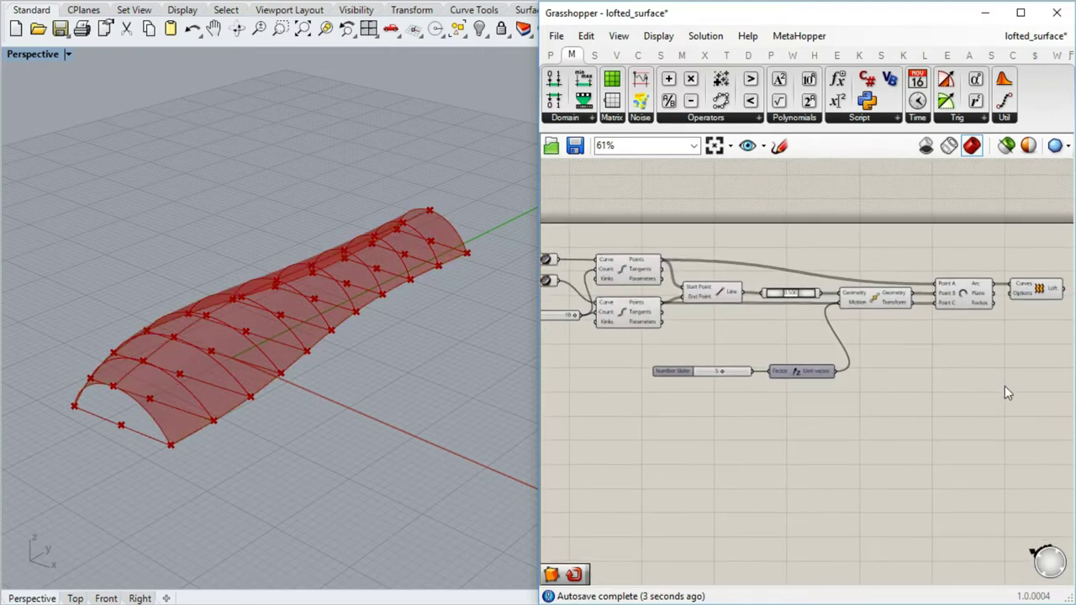
left_click_drag(994, 400, 634, 254)
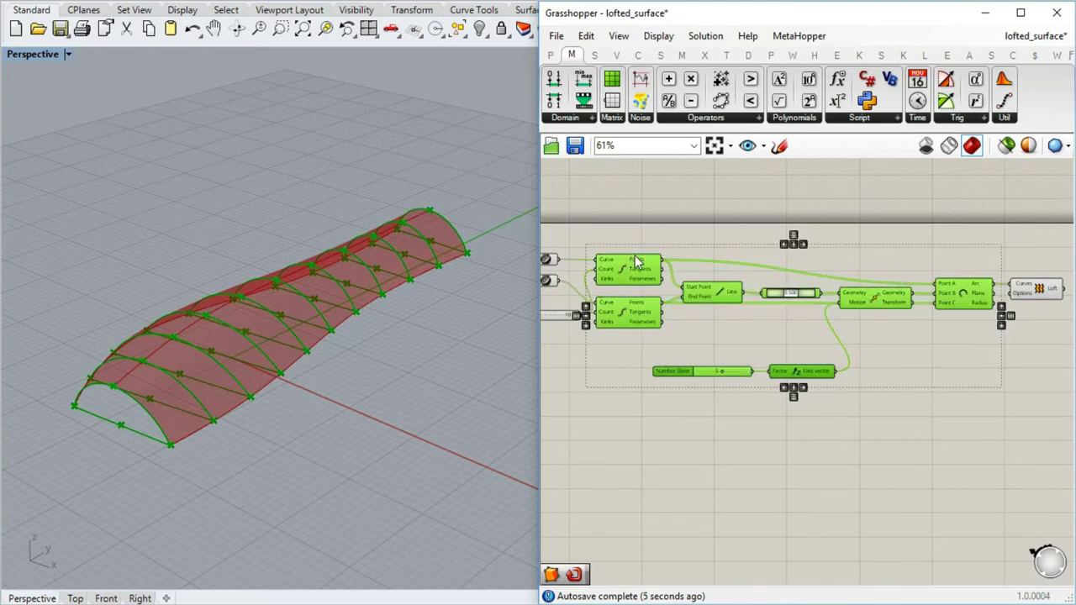
middle_click(635, 254)
left_click(685, 206)
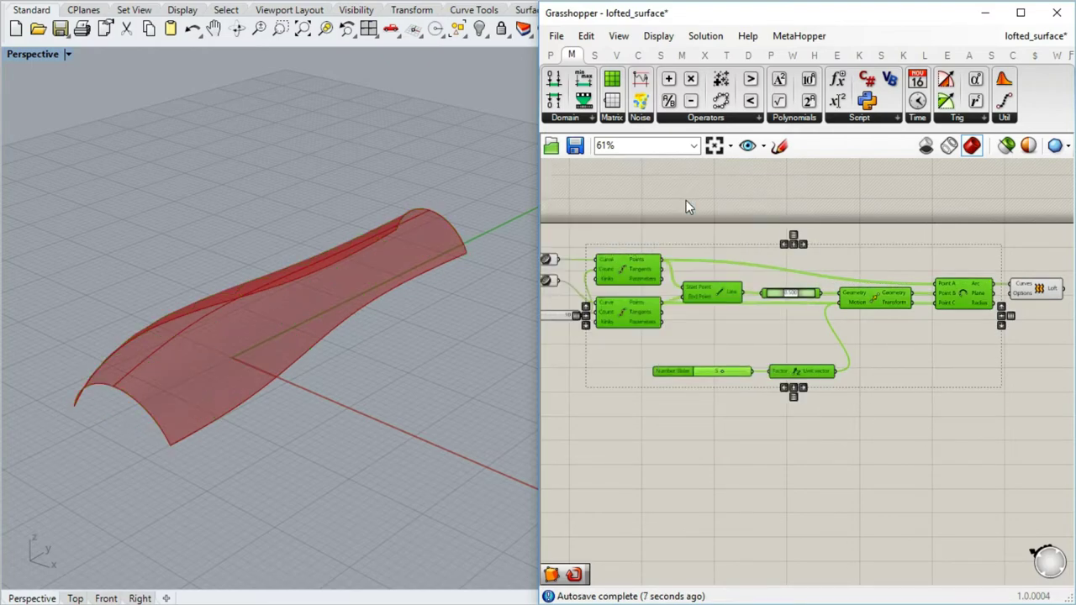
left_click(875, 443)
Step: Try a Point On Curve parameter of about 0.3 and reset it to 1/2 (mid)
scroll(820, 362, "up", 2)
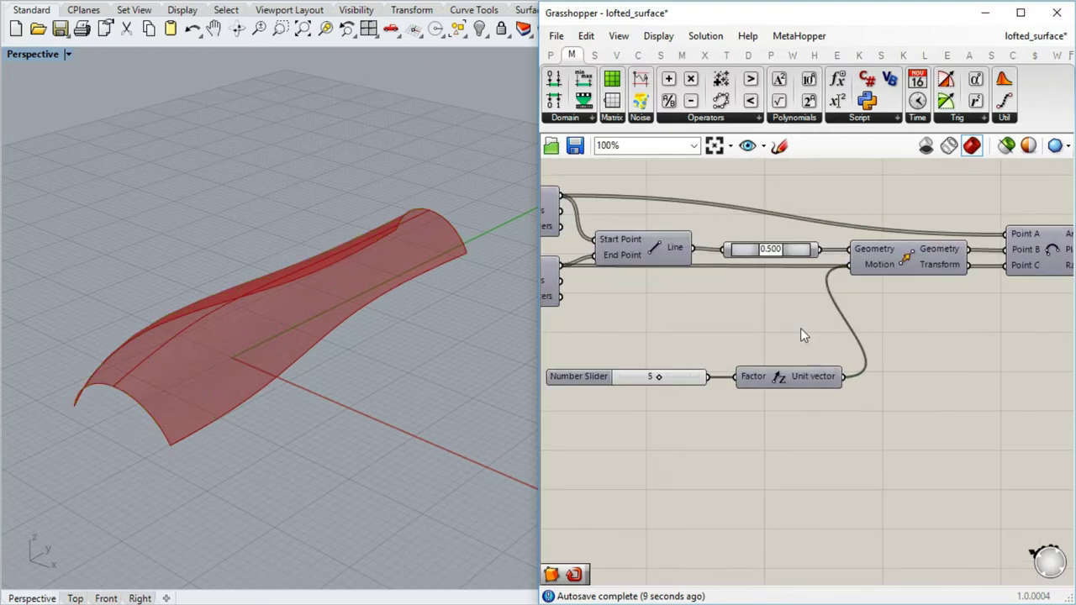
mouse_move(777, 250)
left_mouse_down()
mouse_move(823, 250)
mouse_move(733, 249)
mouse_move(812, 250)
mouse_move(752, 260)
mouse_move(763, 252)
left_mouse_up()
right_click(764, 253)
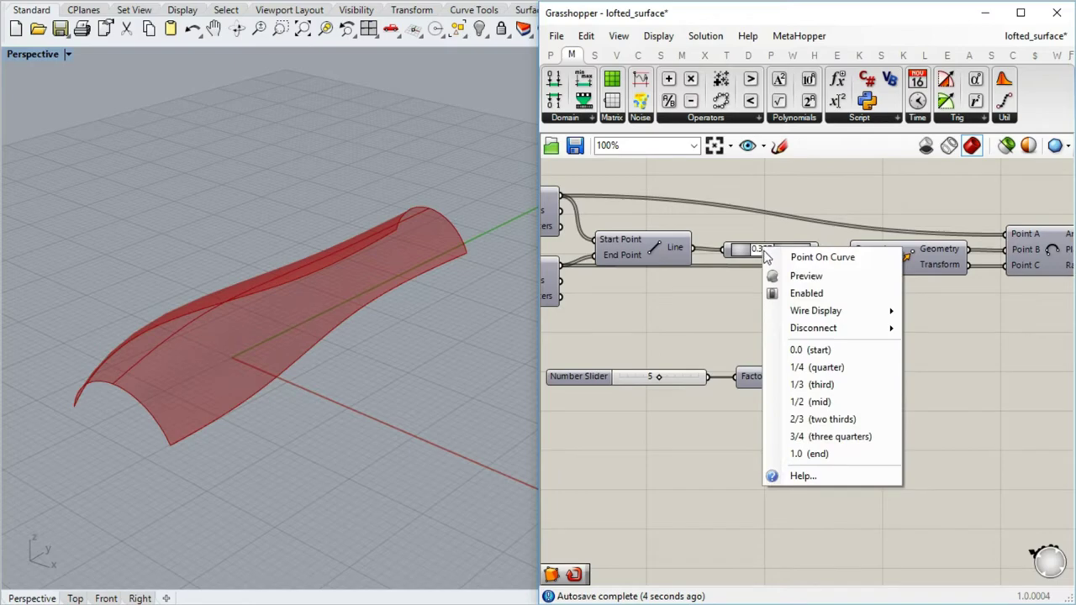
left_click(788, 395)
scroll(799, 413, "down", 2)
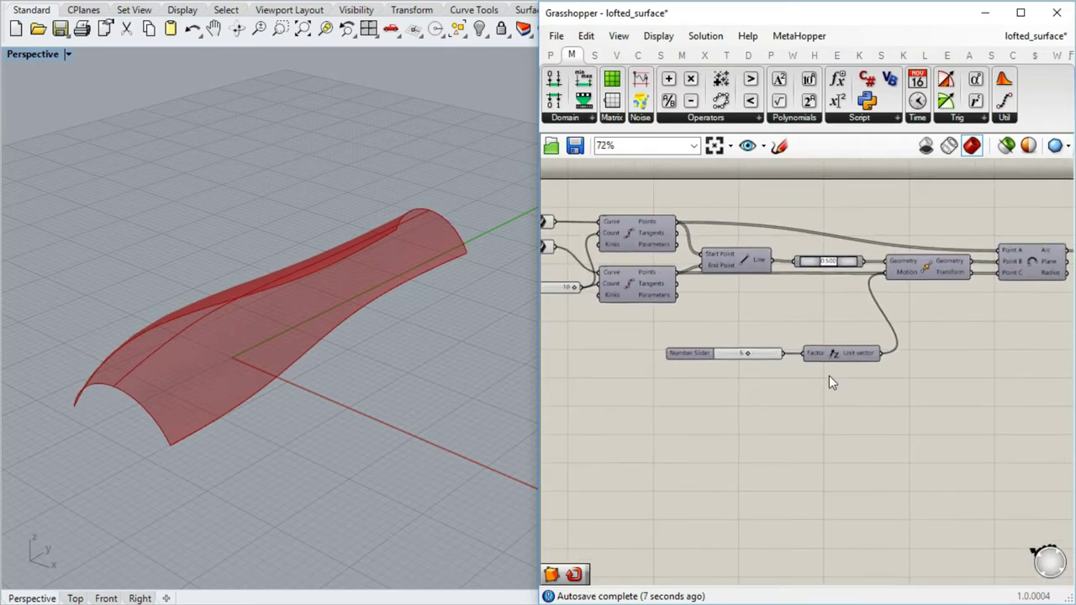
Step: Group the number slider feeding the Unit Z vector and label the group "input 1"
scroll(758, 352, "up", 2)
left_click(758, 352)
middle_click(755, 353)
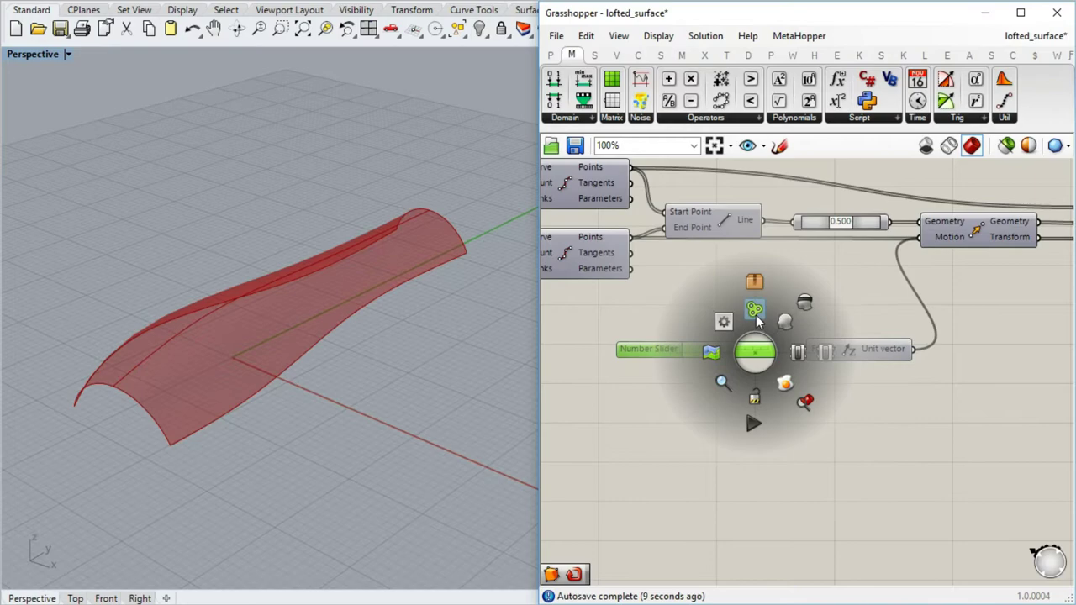
right_click(750, 339)
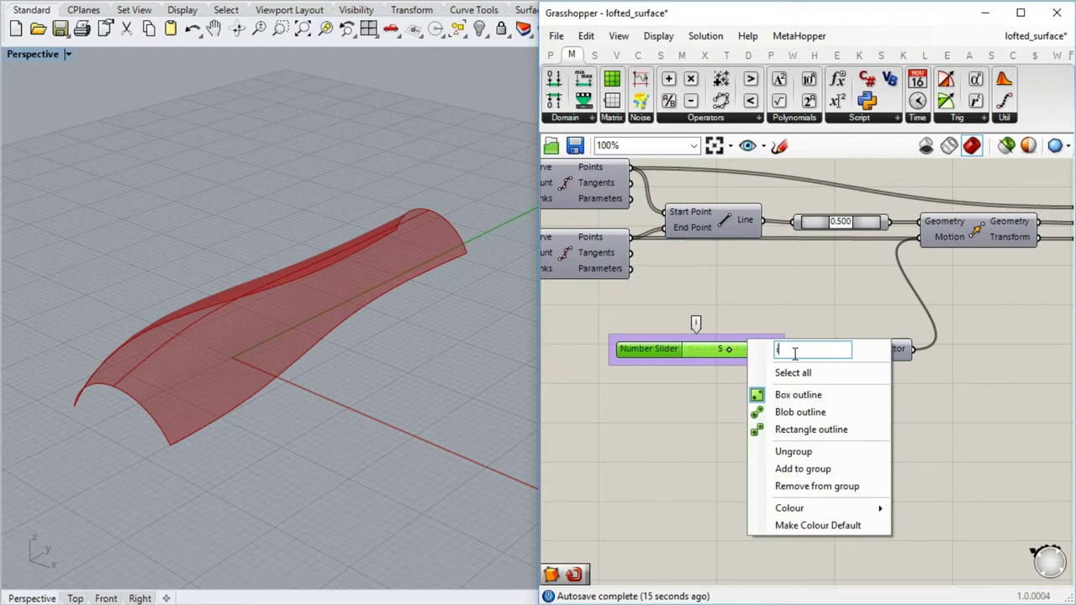
type("input 1")
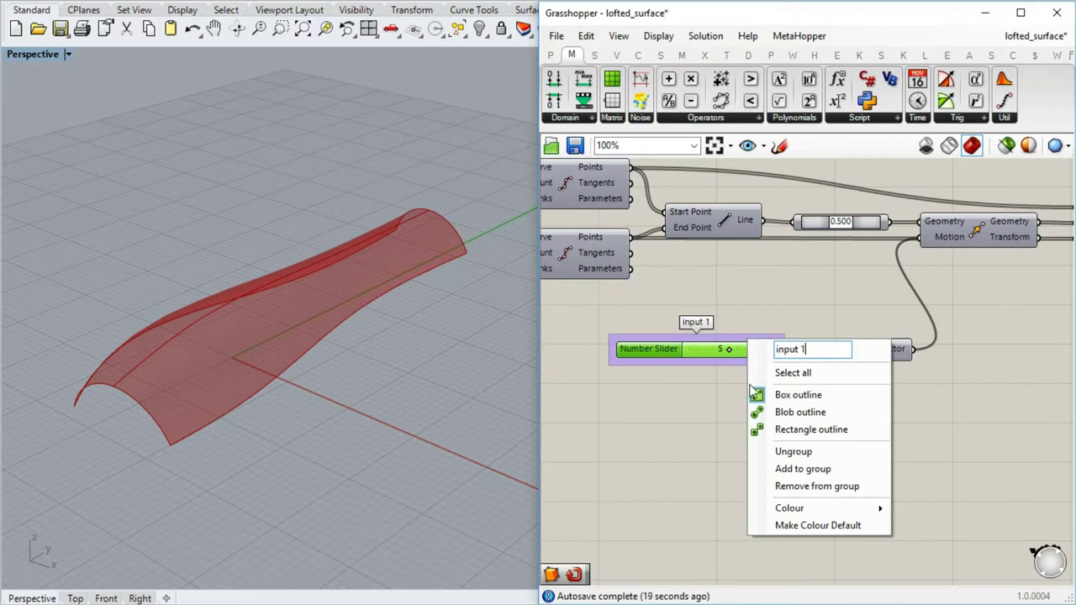
left_click(726, 405)
Step: Add a Repeat Data component and place it below the Unit Z vector
right_click_drag(726, 406, 829, 449)
double_click(780, 418)
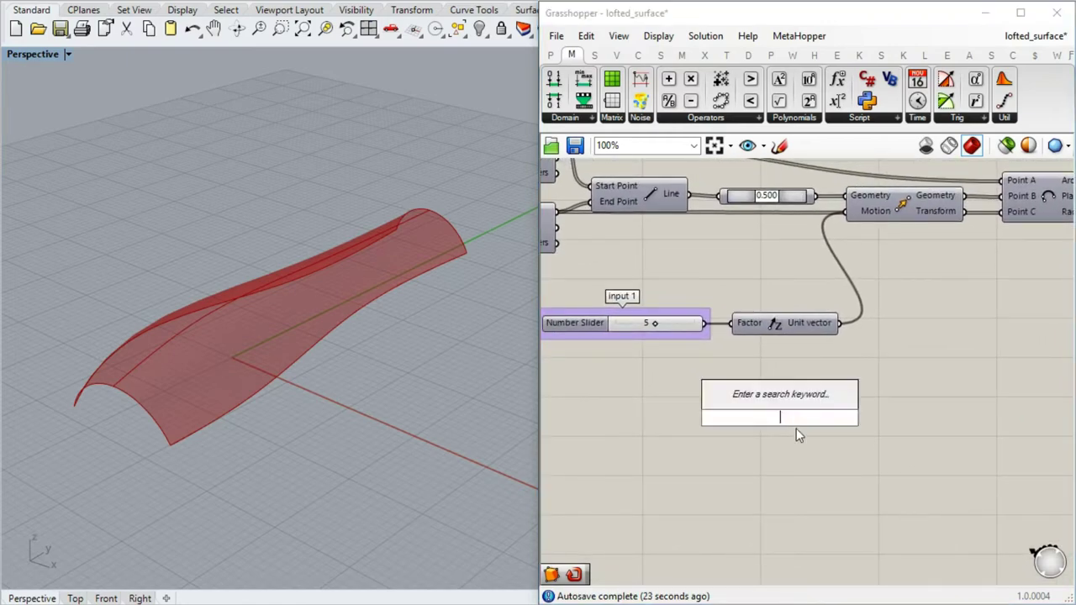
type("repea")
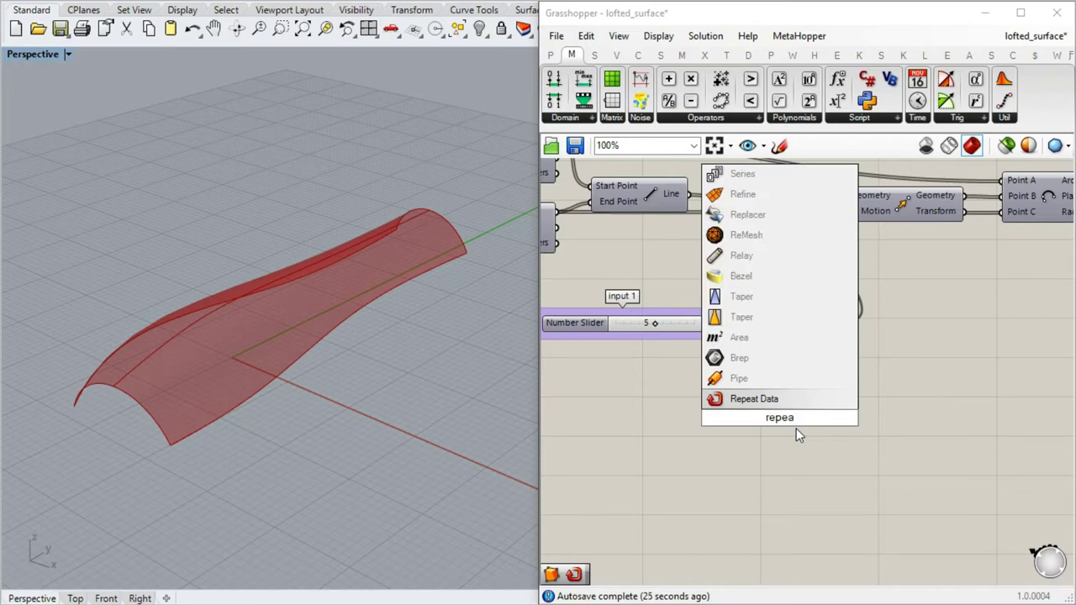
key("Return")
left_click_drag(779, 407, 776, 377)
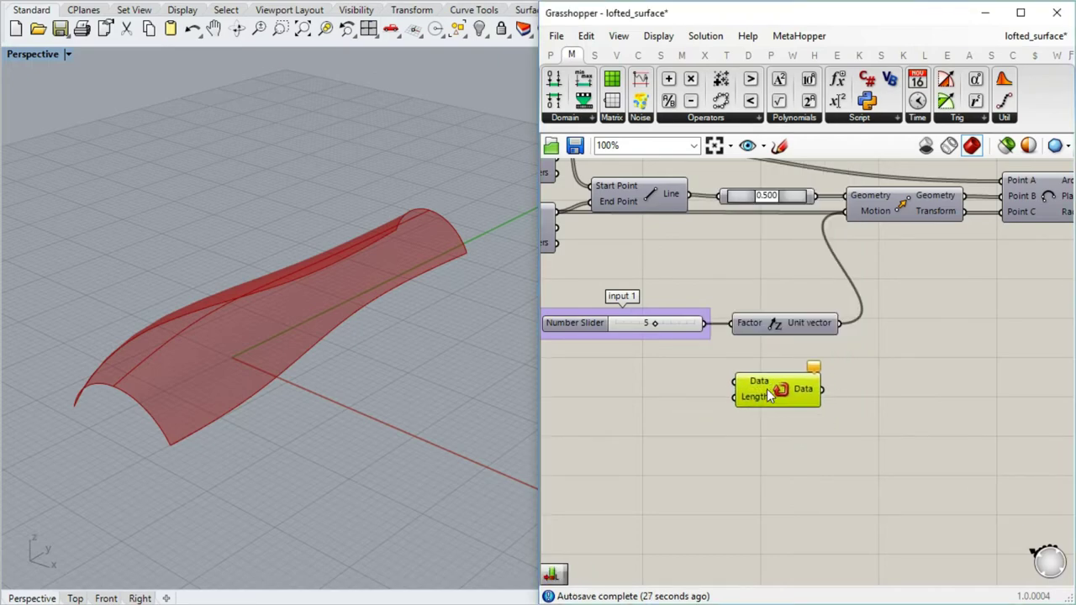
Step: Add a number slider set to 5 below the input 1 group and place a duplicate of it underneath
right_click_drag(681, 416, 717, 420)
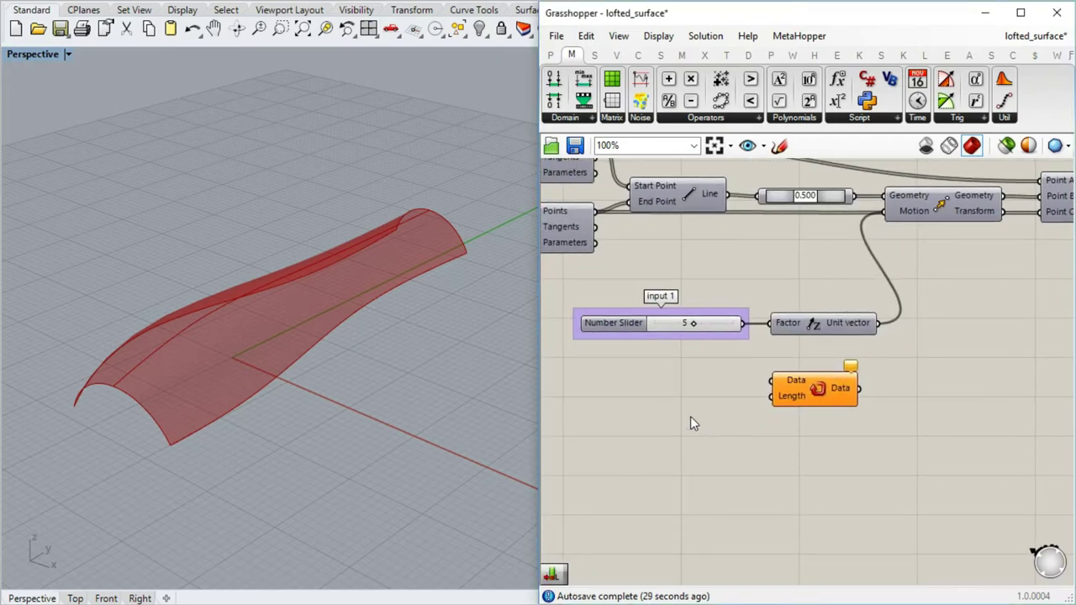
double_click(691, 416)
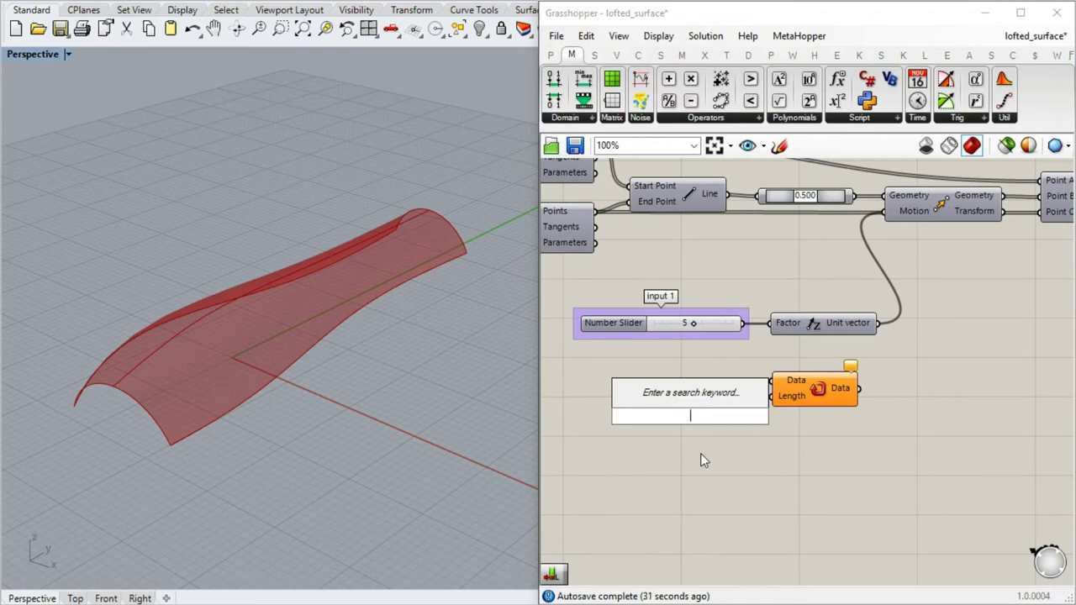
type("5")
key("Return")
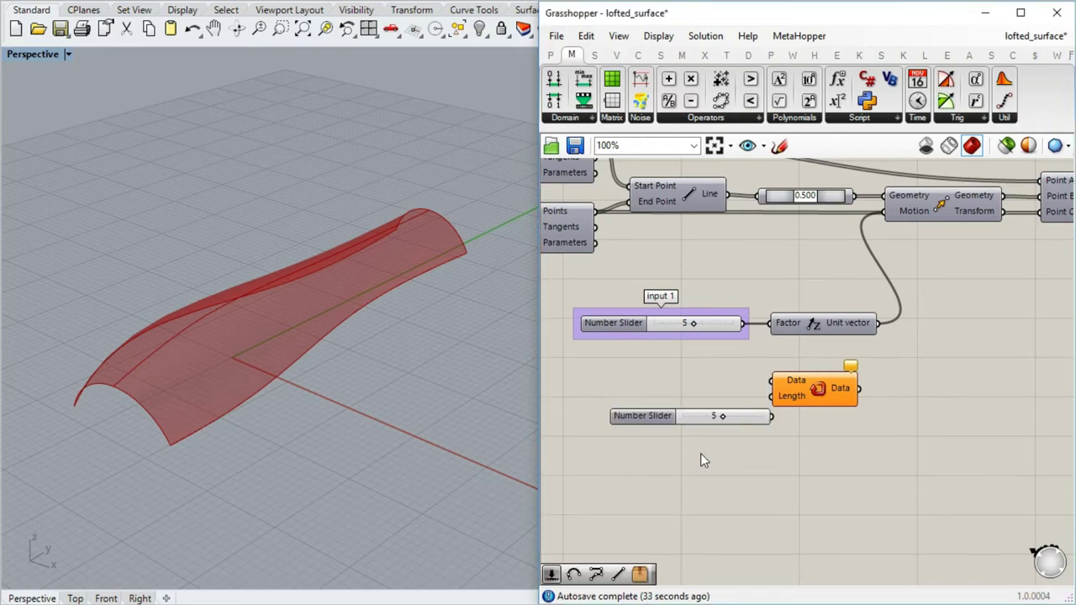
left_click_drag(686, 422, 601, 387)
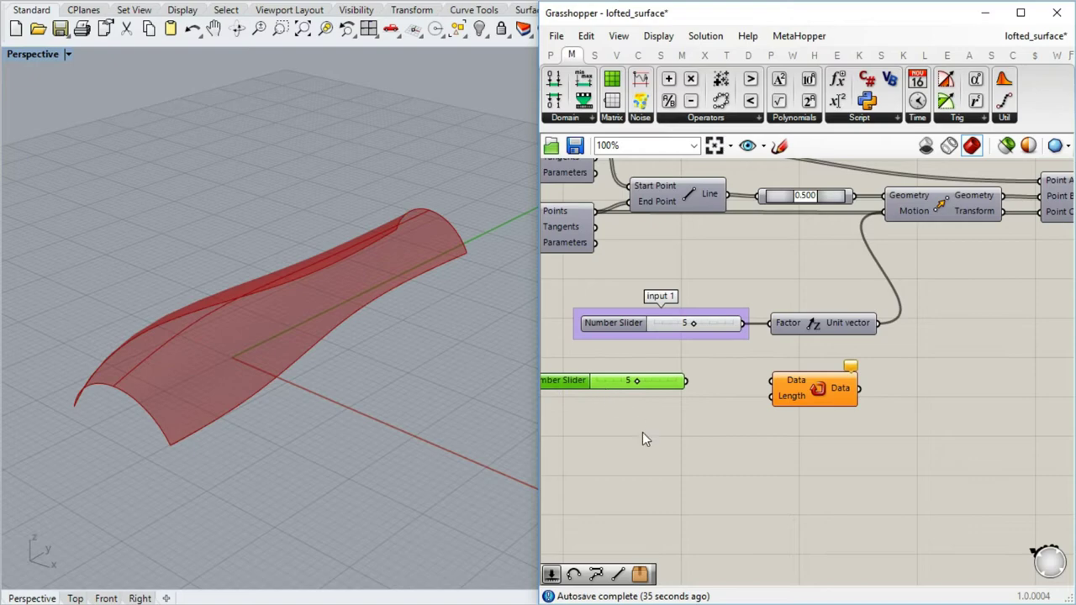
right_click_drag(642, 434, 760, 415)
left_click_drag(716, 377, 720, 403, "alt")
left_click(839, 456)
Step: Make room beside Repeat Data, add a Merge component, and connect the two new sliders to its D1 and D2 inputs
right_click_drag(839, 456, 790, 400)
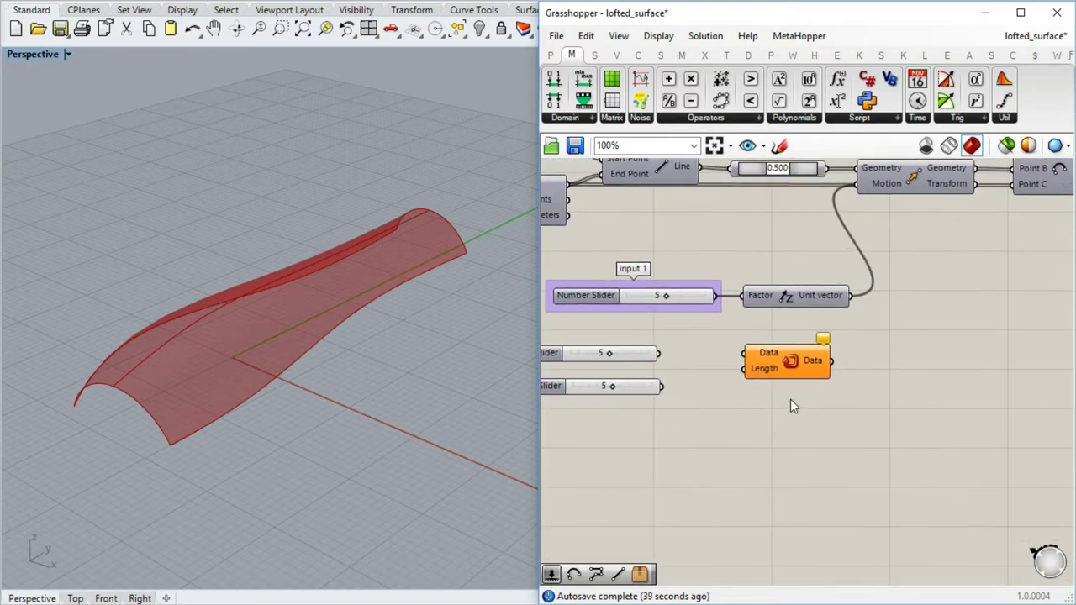
left_click_drag(790, 400, 860, 388)
right_click_drag(829, 420, 860, 449)
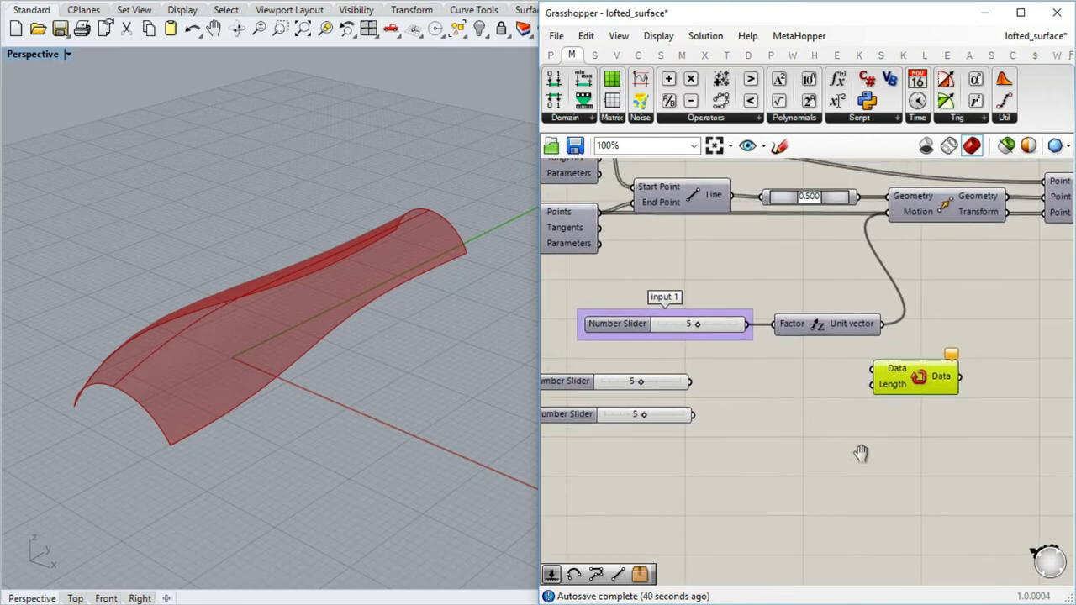
double_click(761, 452)
type("merge")
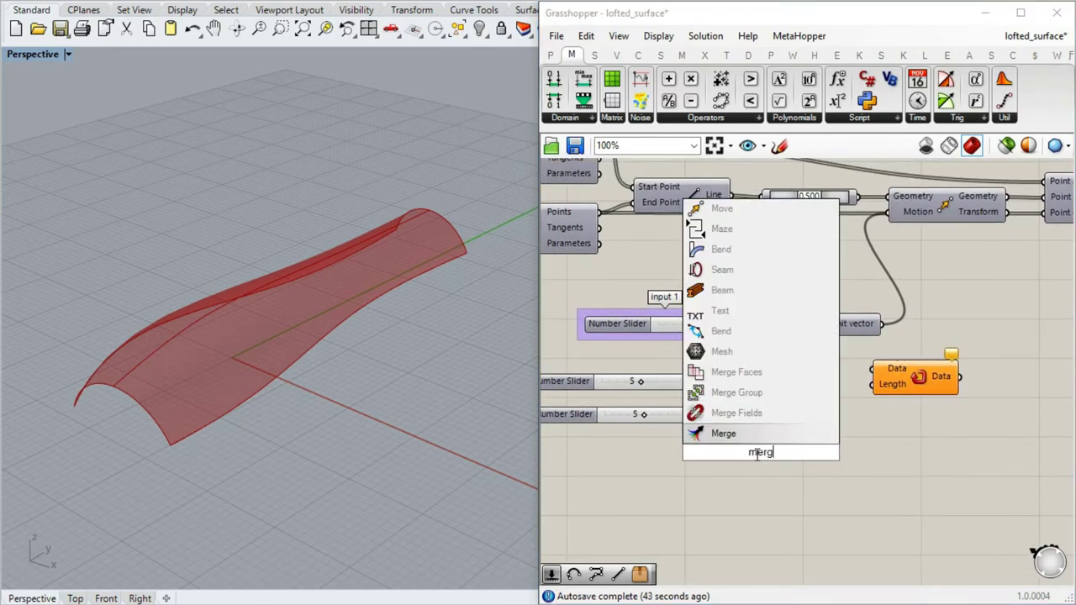
key("Return")
left_click_drag(755, 454, 760, 399)
left_click_drag(688, 381, 716, 407)
left_click(803, 459)
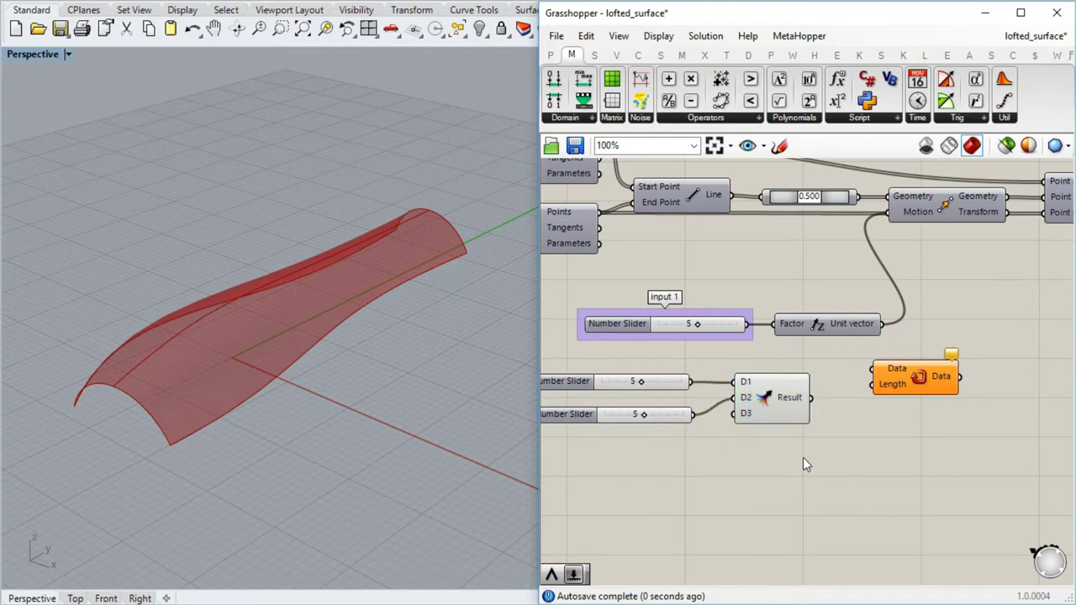
Step: Connect the Merge Result to the Repeat Data component's Data input and rearrange the Unit Z and Repeat Data components
right_click_drag(803, 460, 796, 485)
left_click_drag(764, 438, 828, 417)
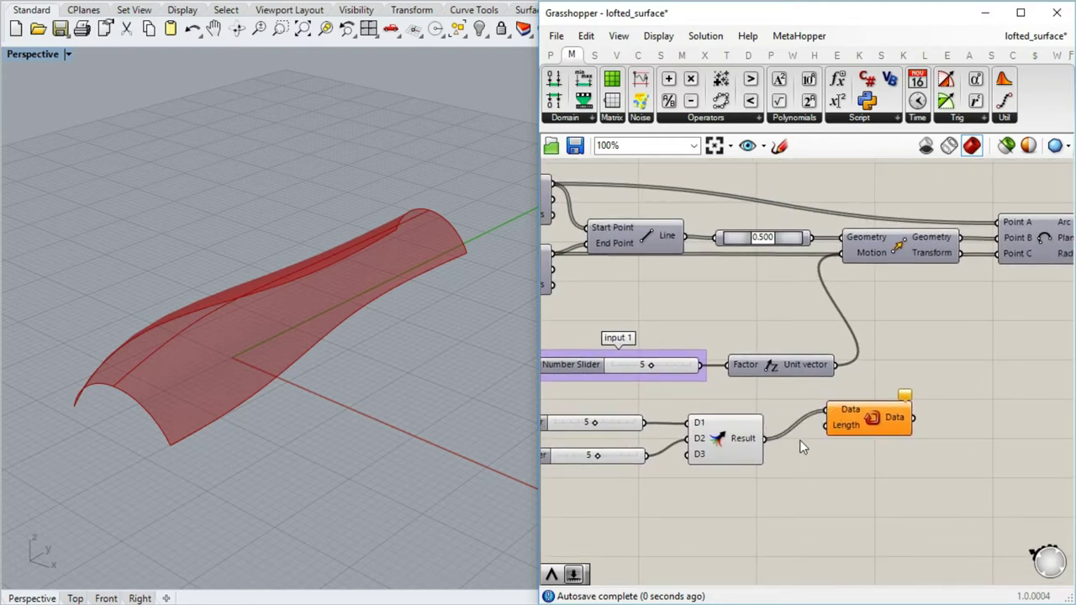
right_click_drag(800, 442, 809, 478)
left_click_drag(801, 396, 890, 362)
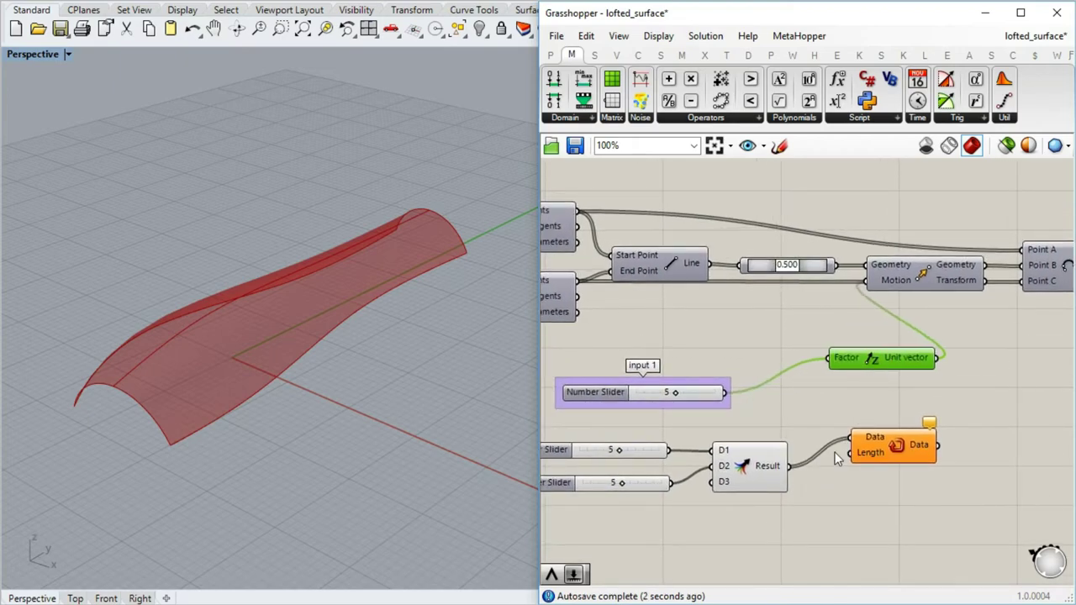
left_click_drag(902, 454, 871, 454)
left_click(832, 522)
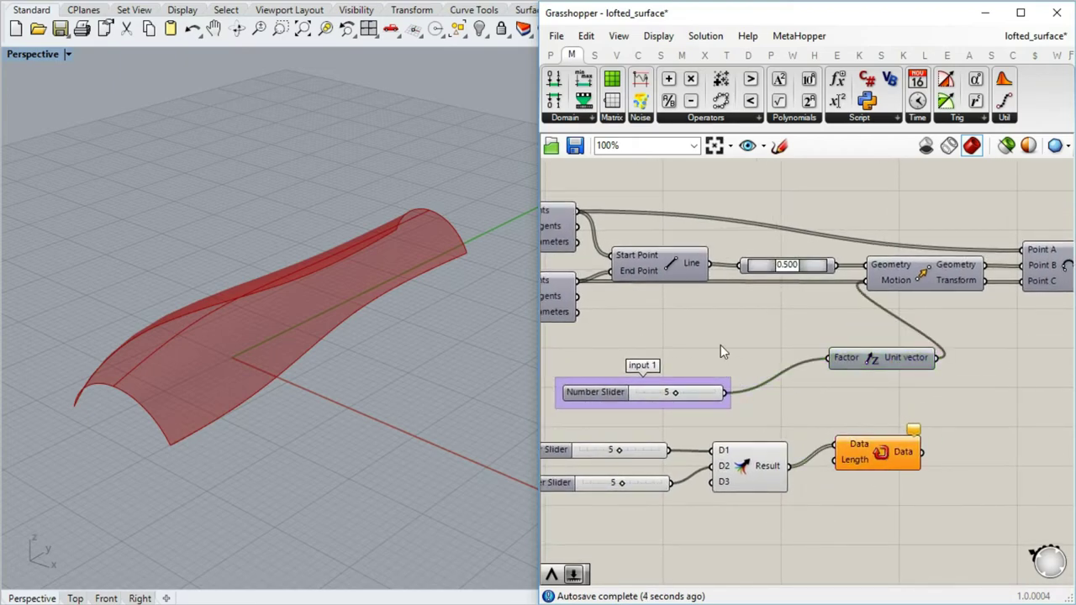
Step: Add a List Length component, feed it the second divided curve's Points, and connect its Length output to Repeat Data's Length input
right_click_drag(721, 345, 751, 357)
type("l")
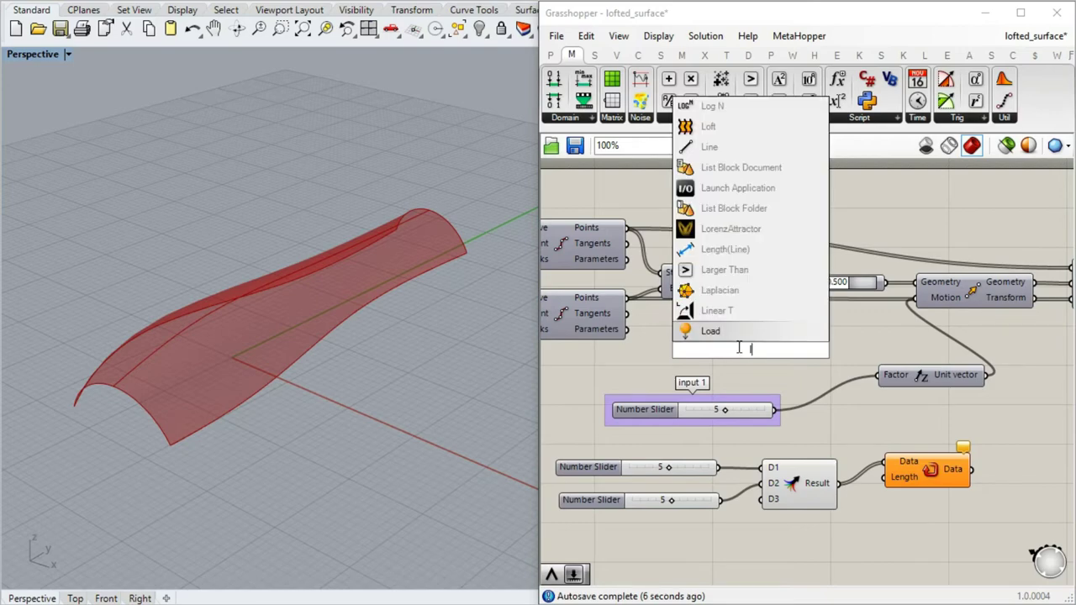
type("ist len")
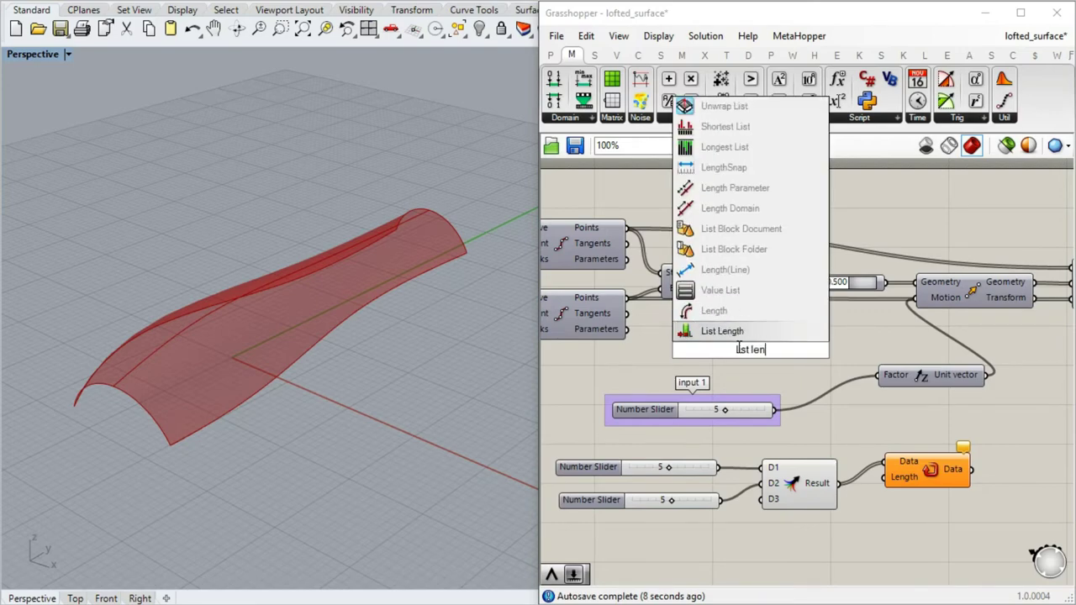
type("gth")
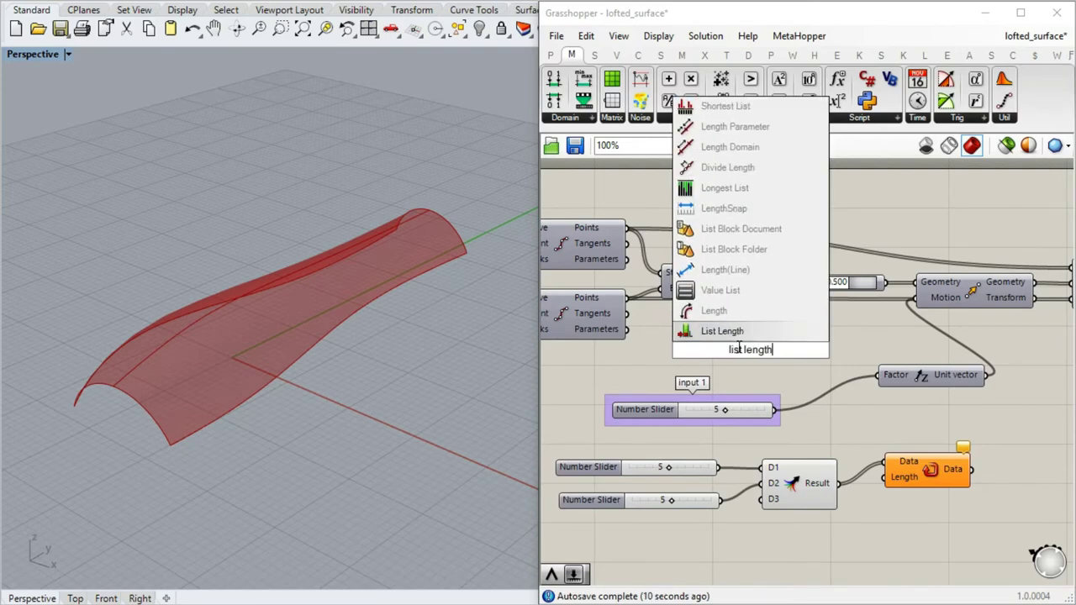
left_click(704, 335)
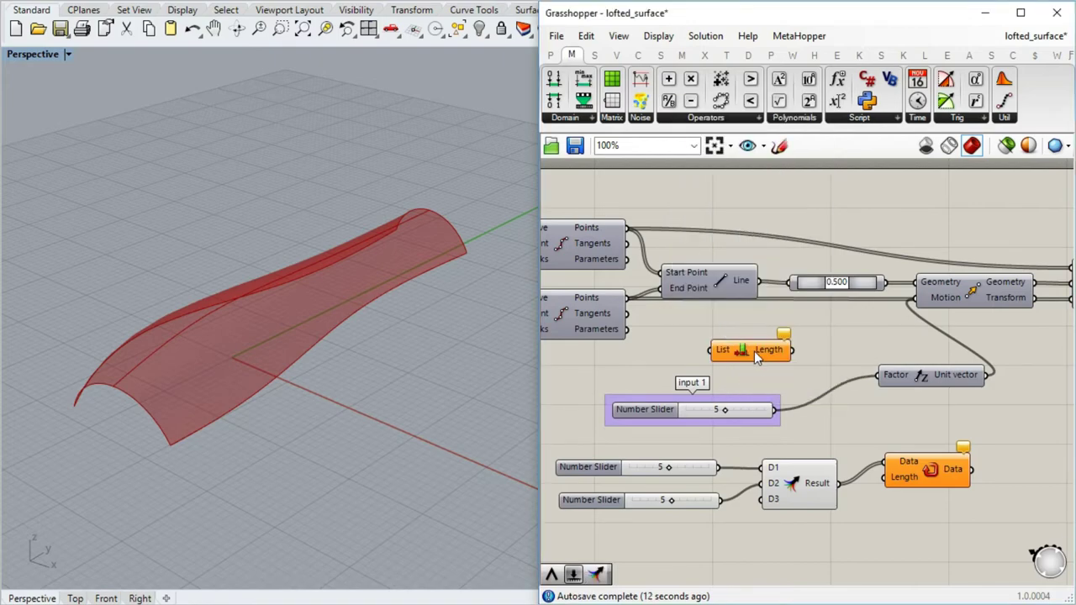
left_click_drag(754, 350, 744, 348)
left_click_drag(632, 299, 707, 348)
left_click_drag(787, 348, 886, 478)
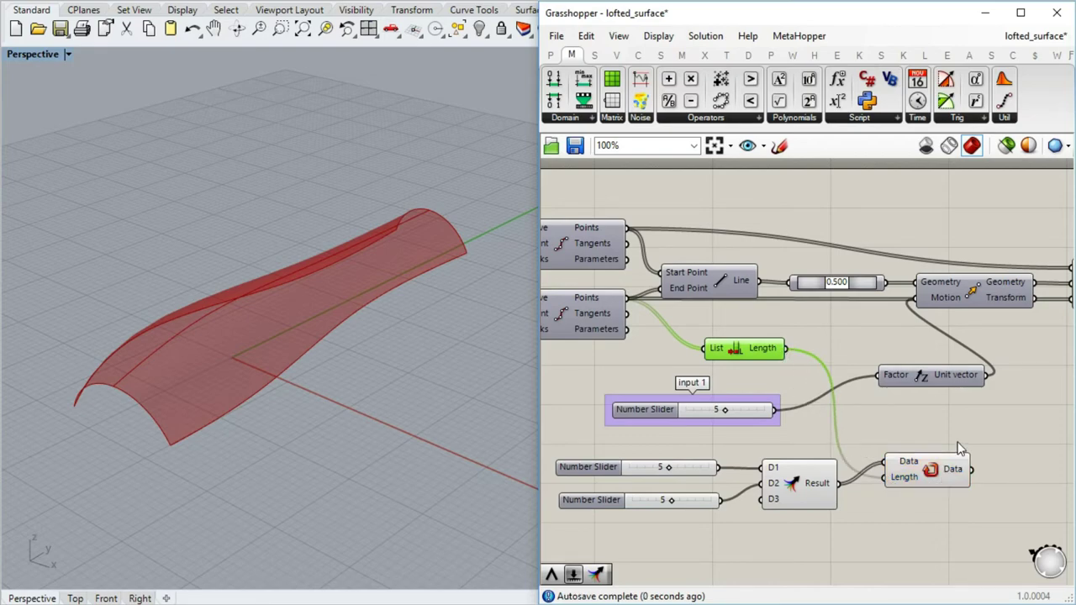
Step: Connect the Repeat Data output to the Unit Z Factor input and set the slider feeding Merge D2 to 10
right_click_drag(943, 422, 913, 413)
left_click_drag(639, 492, 658, 491)
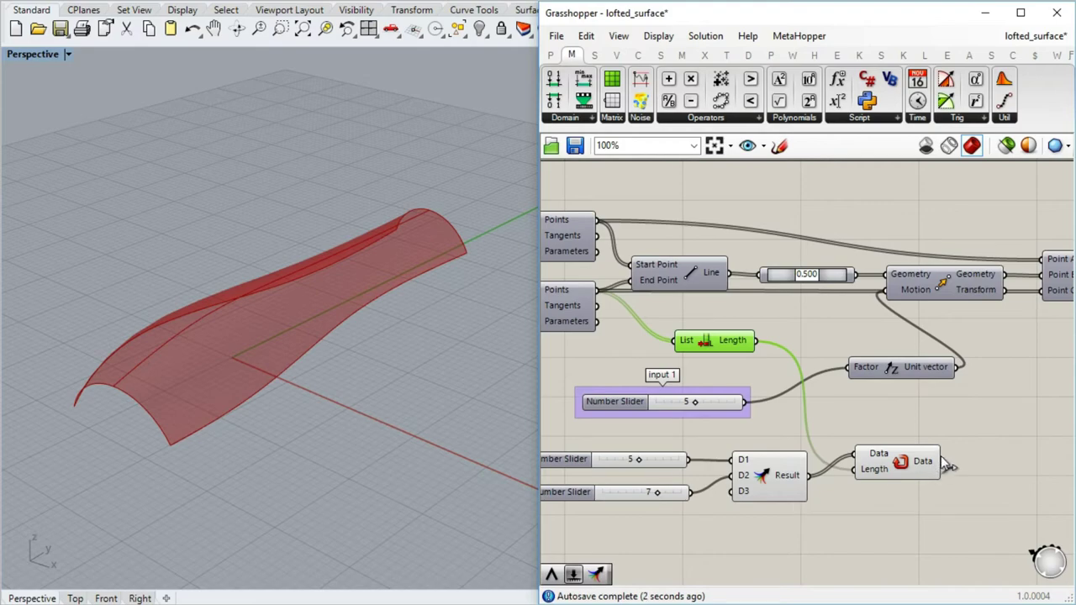
left_click_drag(941, 462, 843, 370)
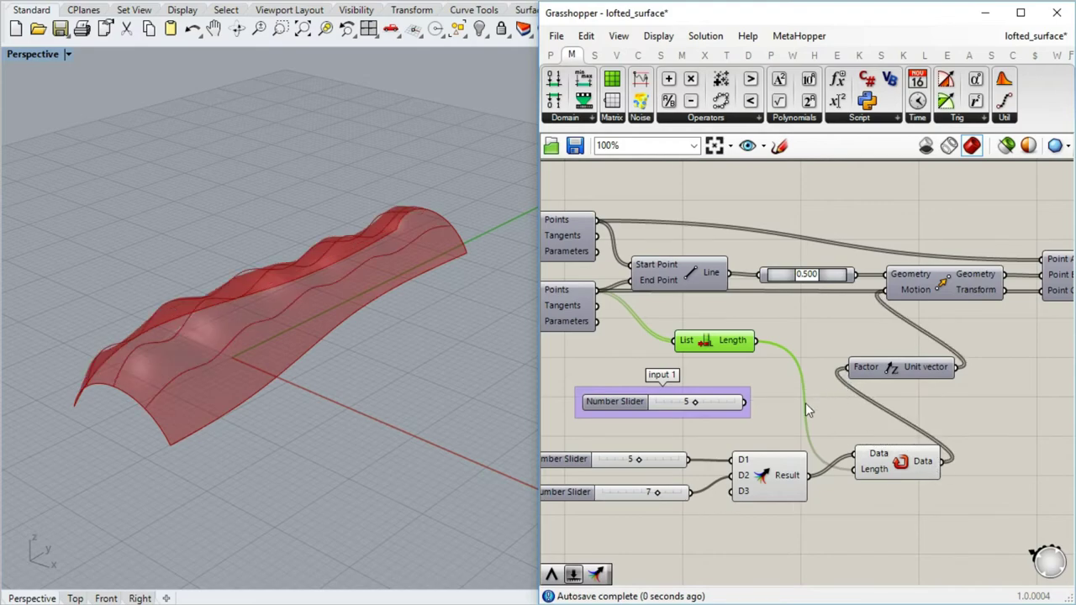
right_click_drag(301, 300, 297, 308)
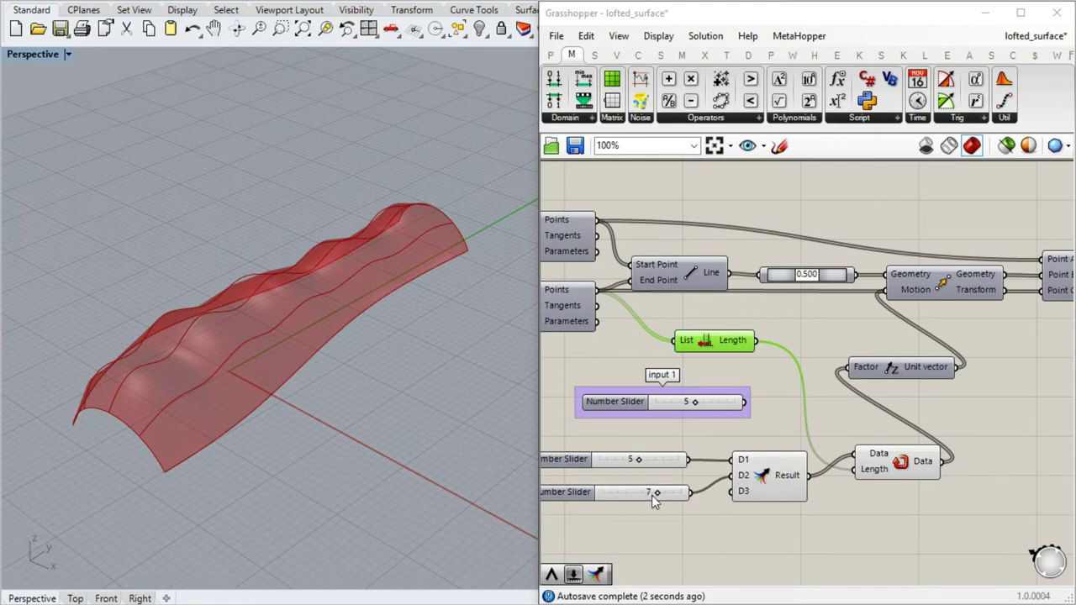
left_click_drag(656, 493, 688, 499)
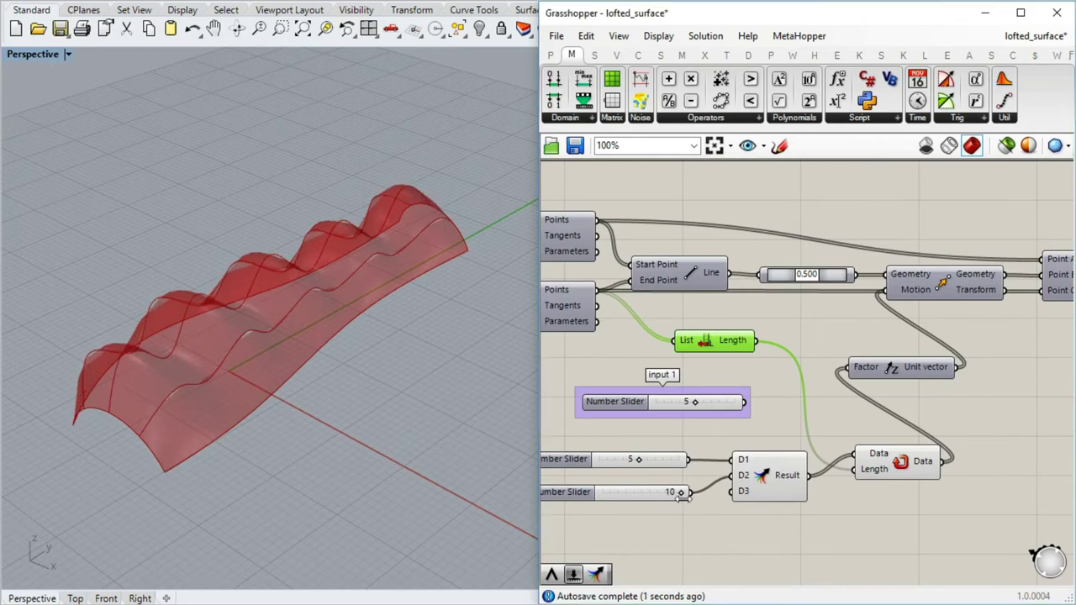
Step: Bake the Loft component's surface into the Rhino model
right_click_drag(940, 471, 913, 299)
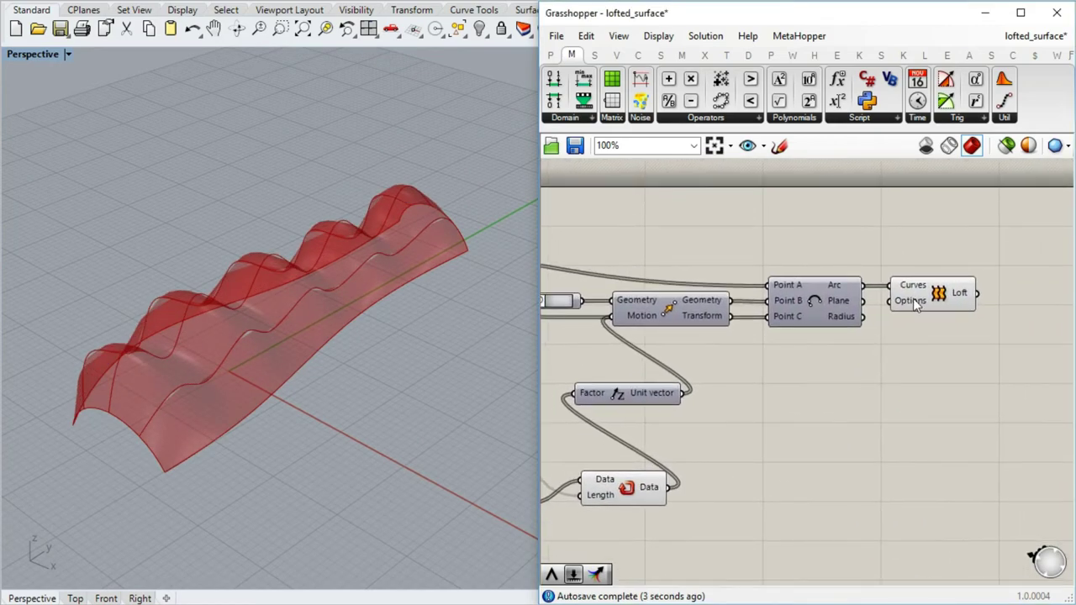
left_click(913, 299)
middle_click(927, 301)
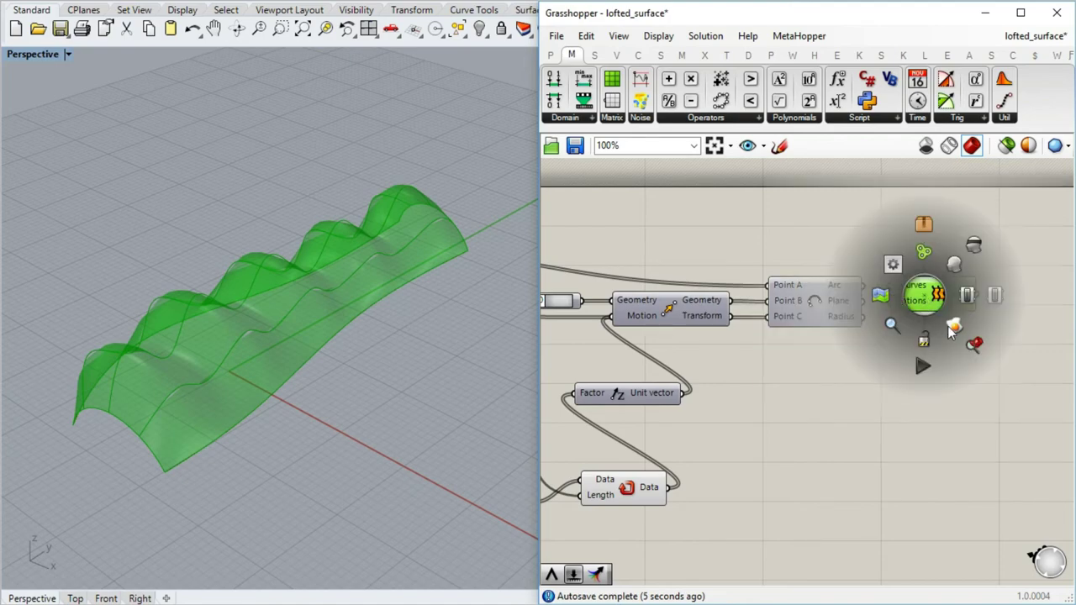
left_click(950, 330)
left_click(893, 408)
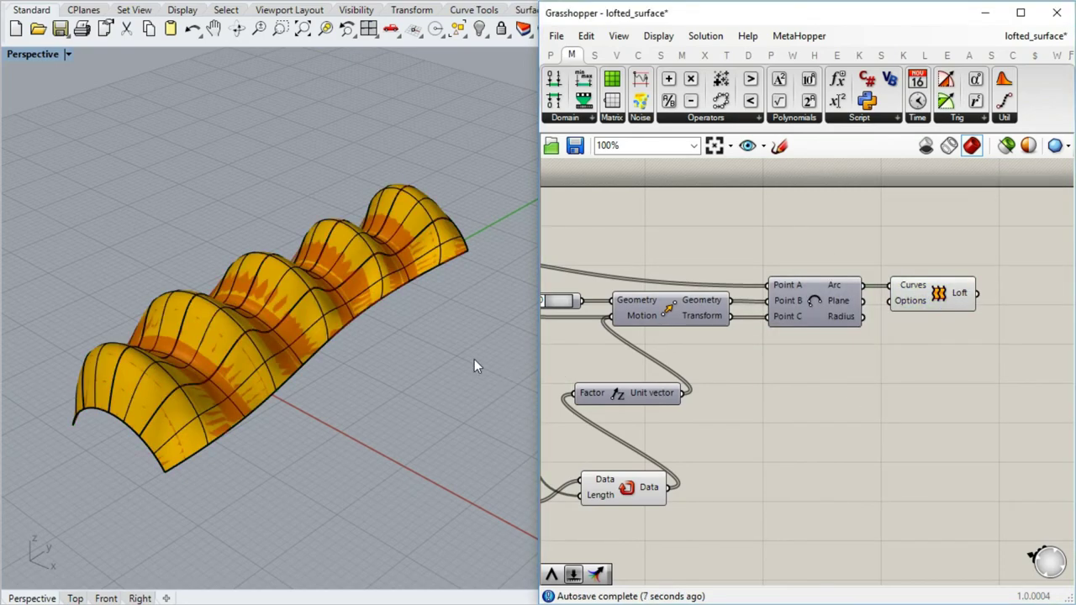
Step: Move the baked surface sideways so it sits beside the live Grasshopper loft preview
right_click_drag(476, 365, 336, 328)
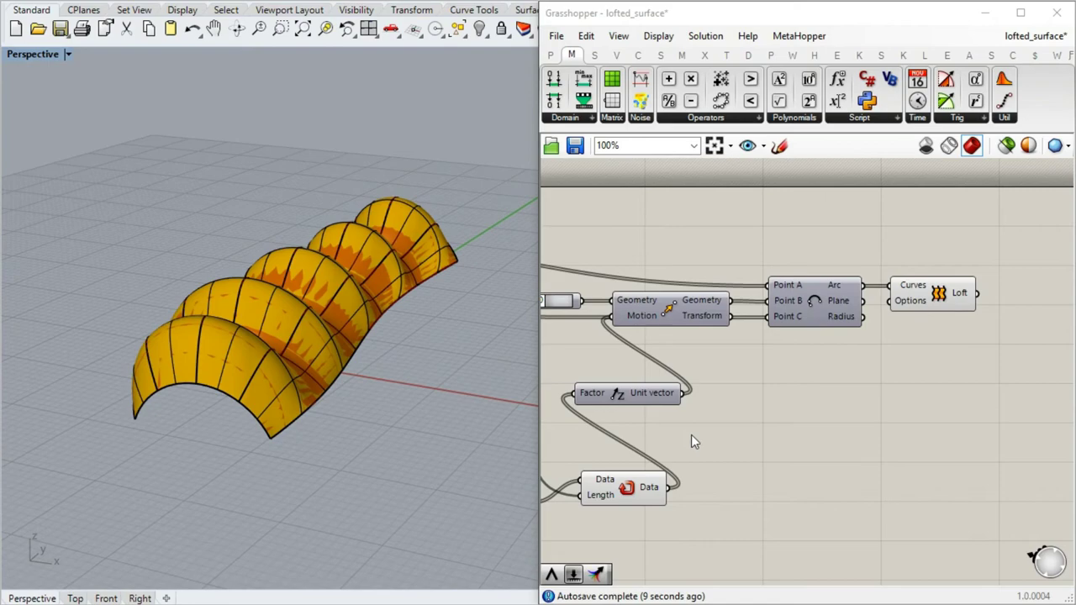
right_click_drag(692, 442, 924, 402)
left_click(368, 287)
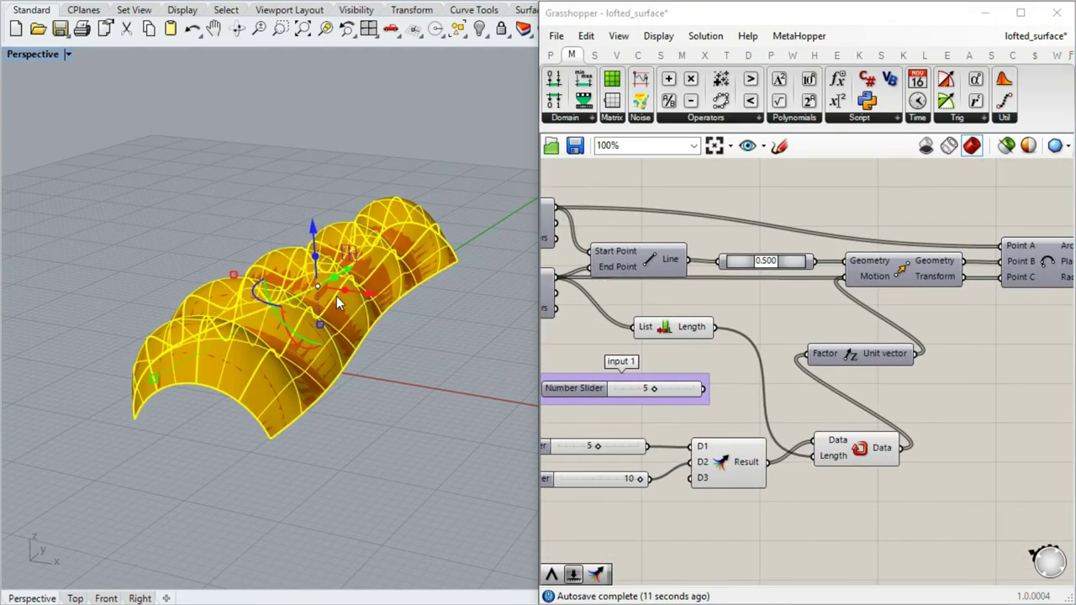
right_click_drag(337, 296, 345, 337)
left_click_drag(361, 337, 196, 301)
left_click(403, 408)
right_click_drag(380, 407, 403, 427)
Step: Lower the division count slider that feeds both Divide Curve components
left_click(851, 452)
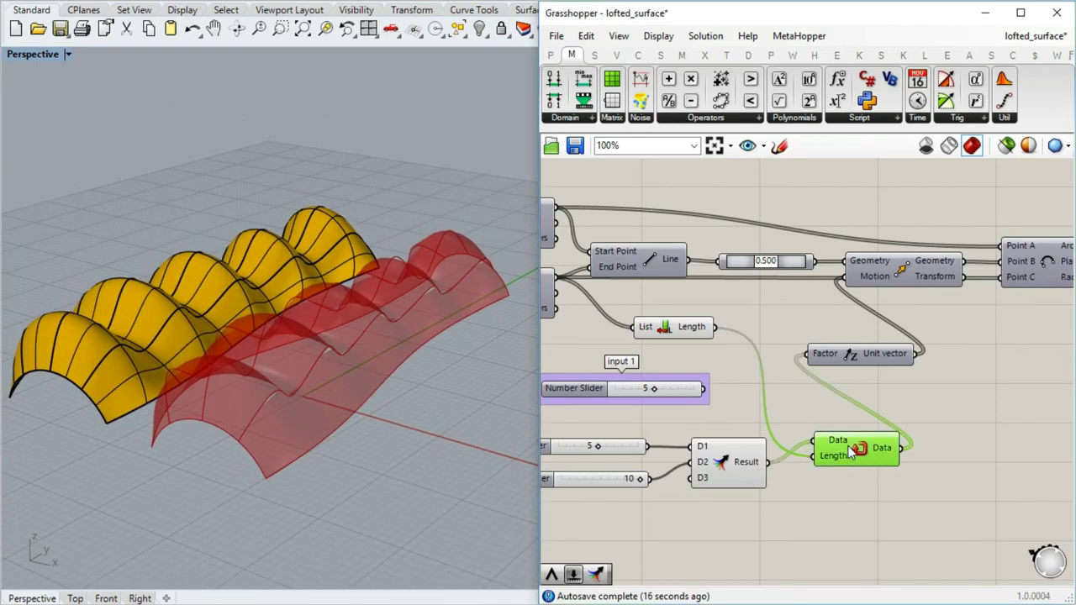
right_click_drag(858, 454, 790, 378)
left_click(678, 468)
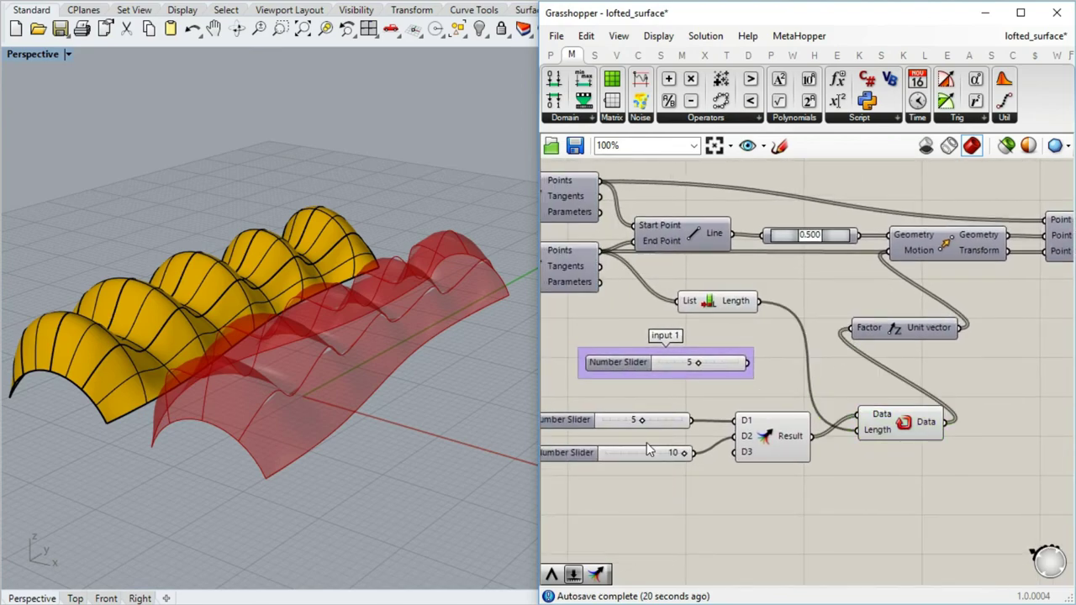
right_click_drag(688, 394, 865, 454)
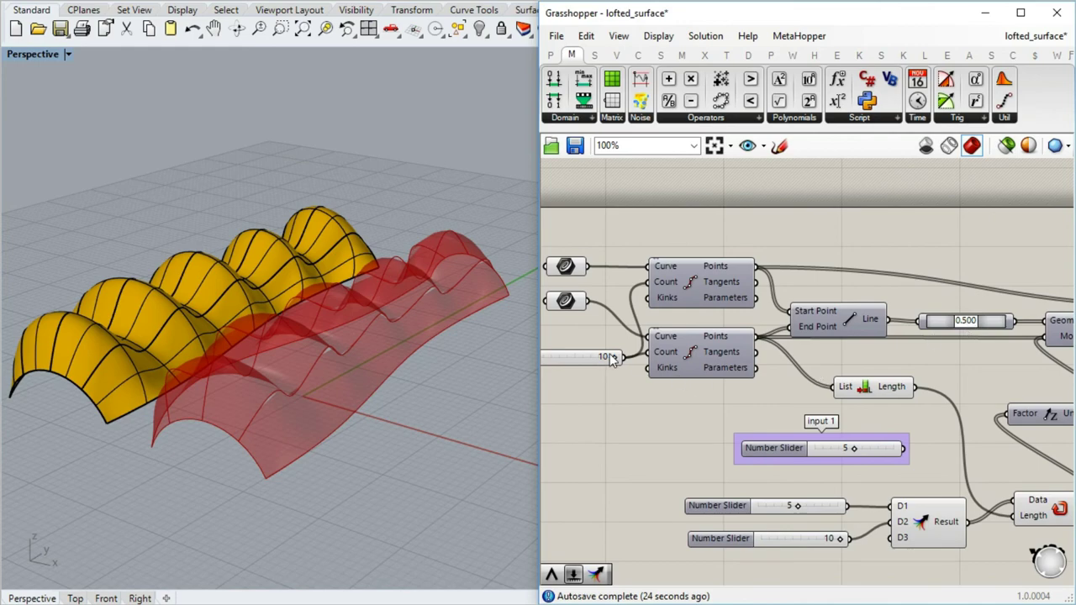
left_click_drag(613, 360, 576, 356)
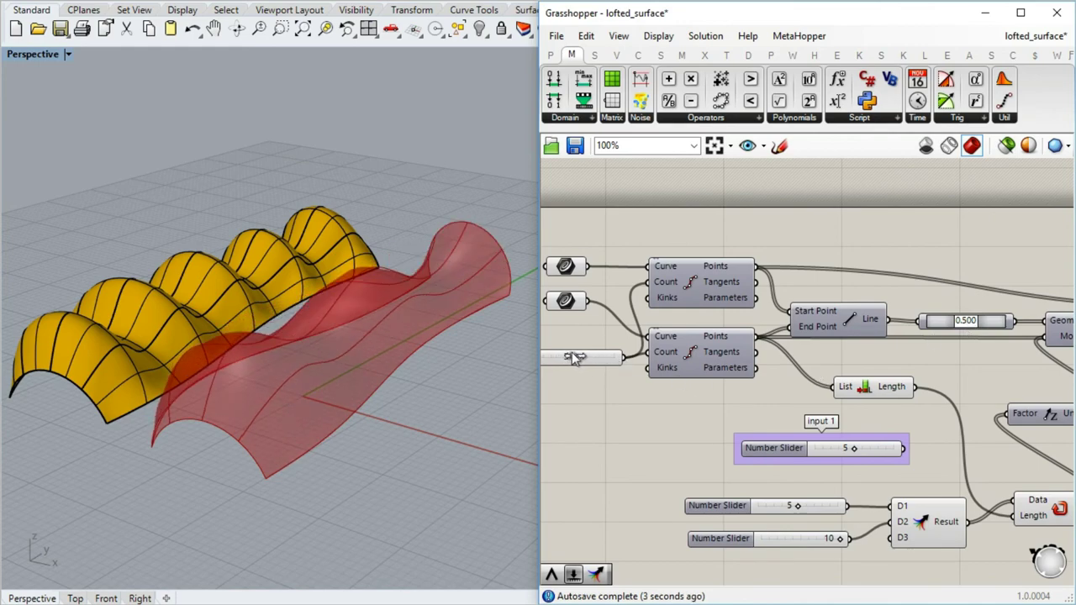
Step: Bake the Loft again as a second surface variation with fewer divisions
right_click_drag(912, 380, 614, 366)
right_click_drag(852, 377, 679, 386)
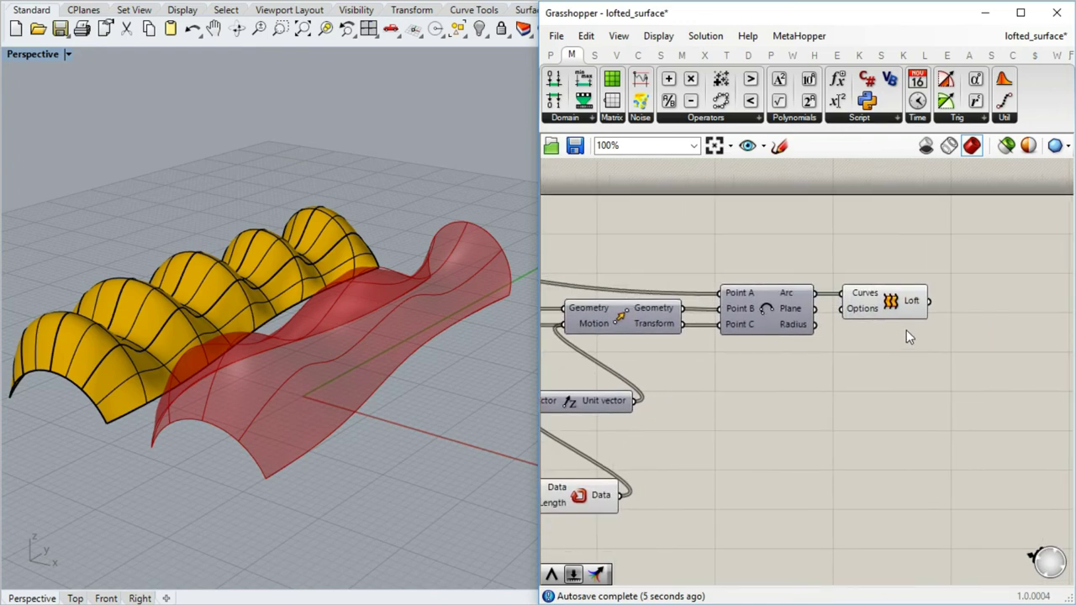
left_click(893, 303)
middle_click(893, 303)
left_click(922, 326)
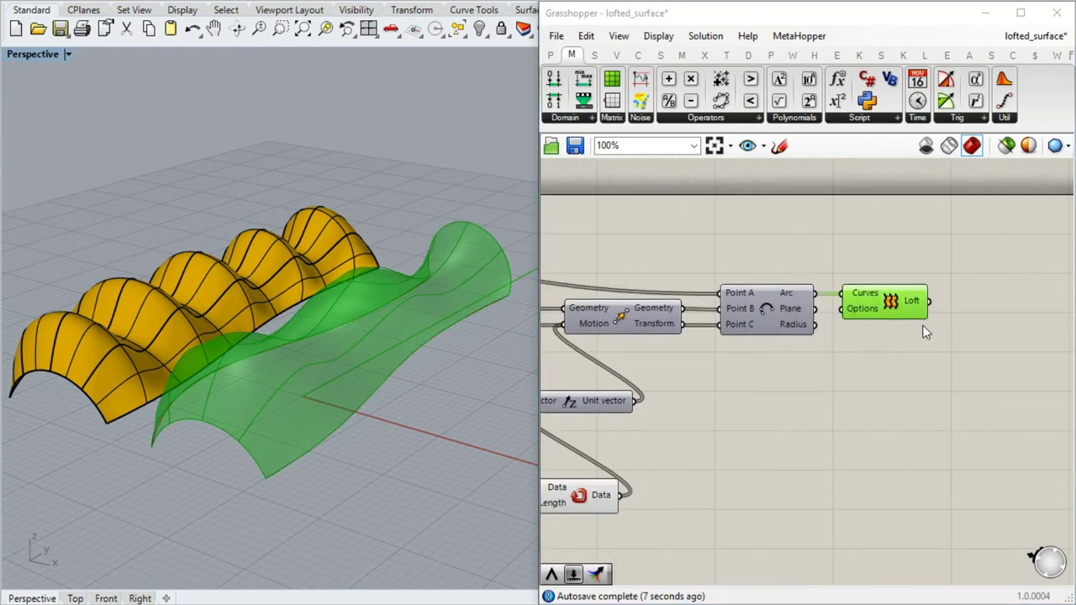
Step: Move the newly baked surface past the first baked one, to the side away from the live preview, and deselect it
right_click_drag(499, 337, 399, 397)
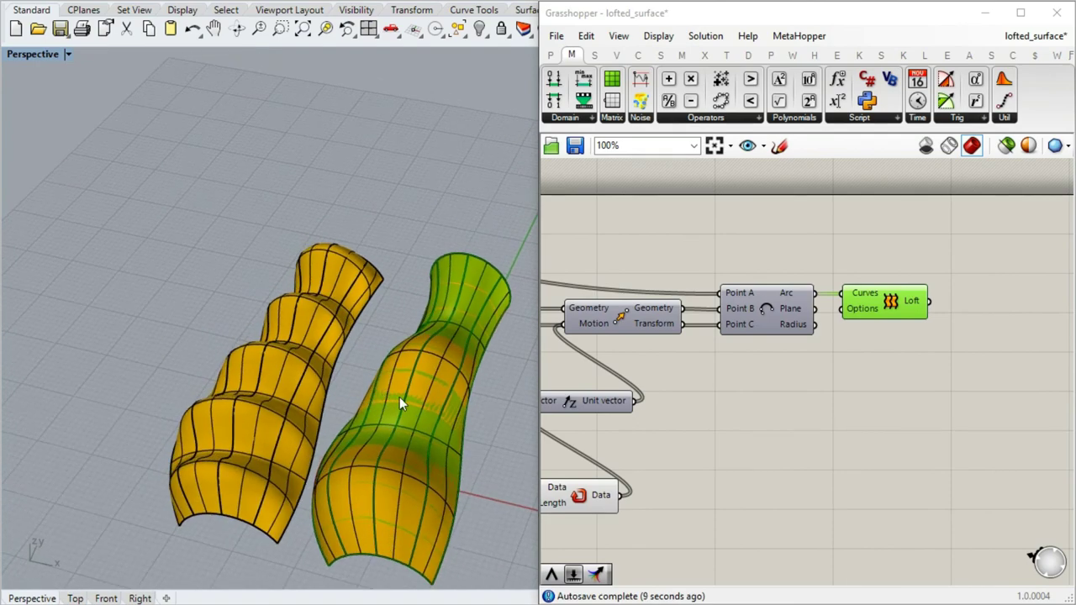
left_click(402, 396)
left_click_drag(462, 407, 187, 349)
right_click_drag(260, 393, 312, 375)
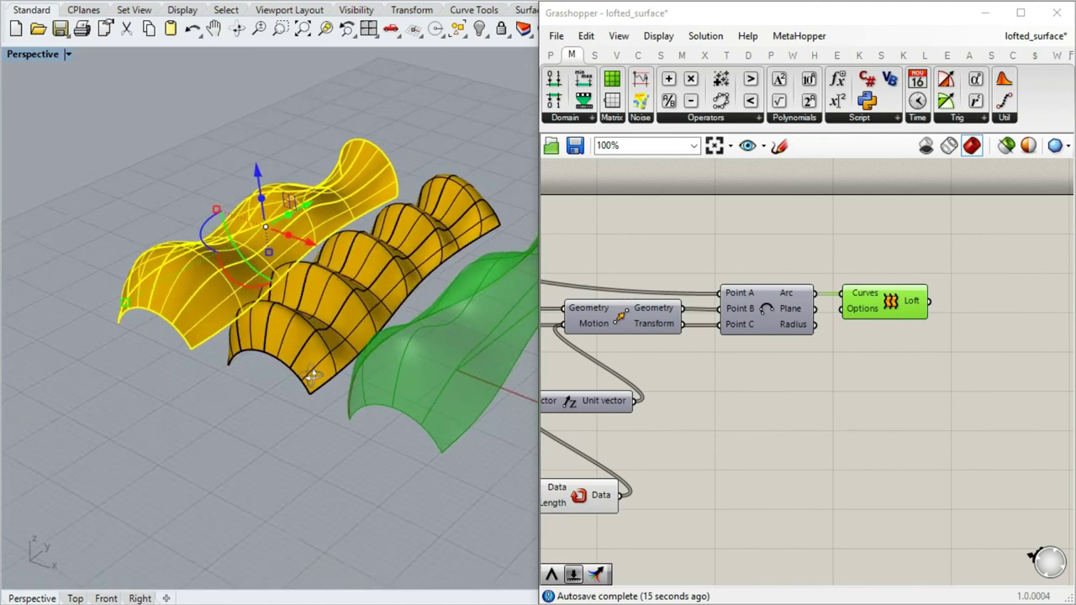
left_click(267, 420)
right_click_drag(267, 420, 200, 410)
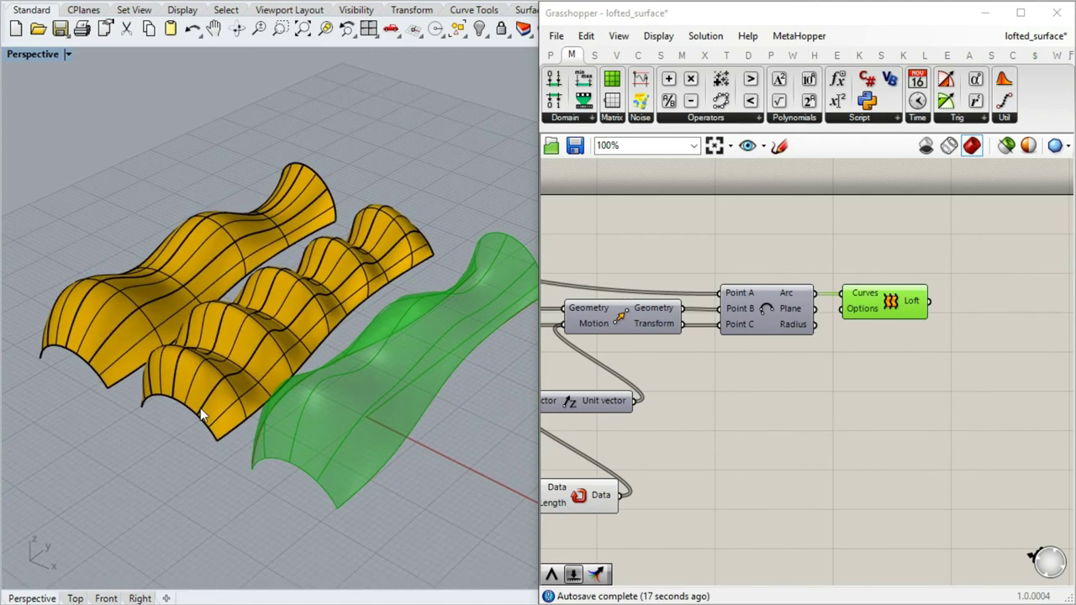